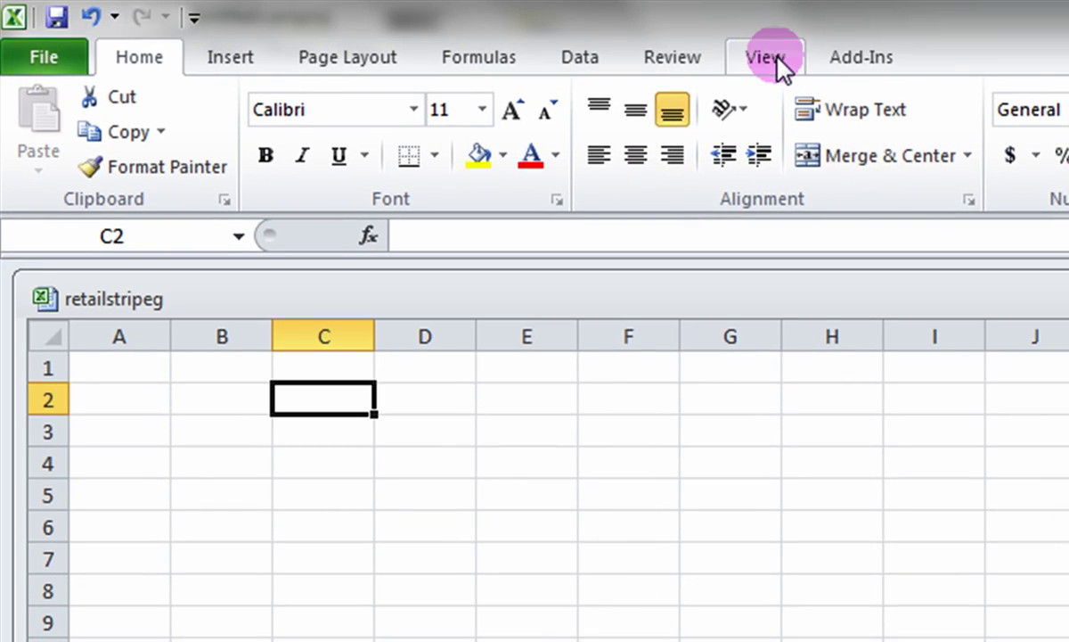
Step: Switch Sheet2 to Page Layout view from the View tab
left_click(776, 60)
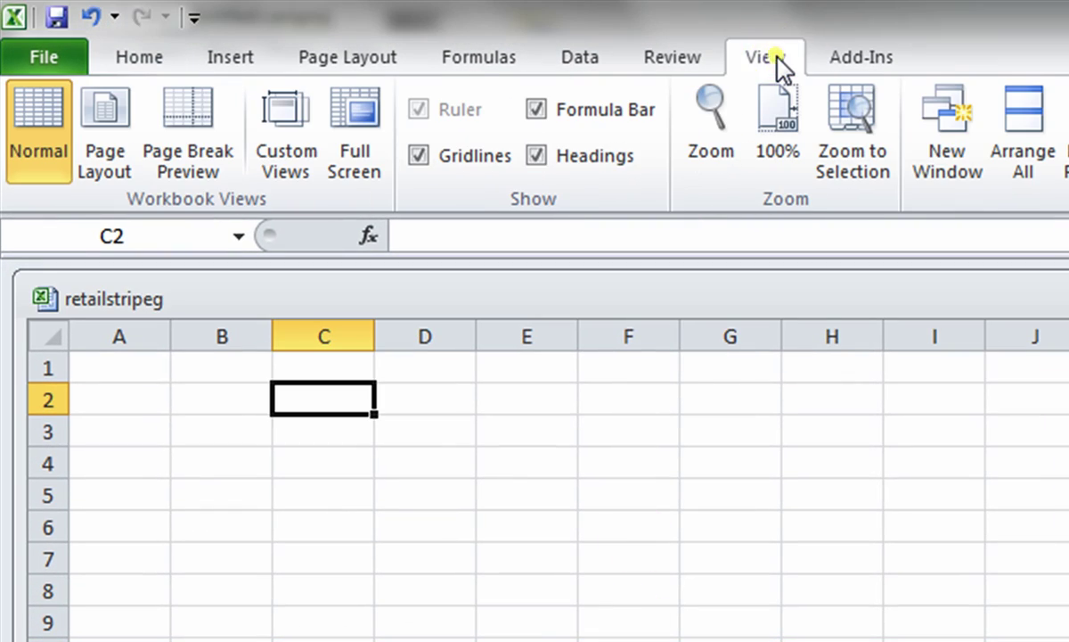
left_click(108, 114)
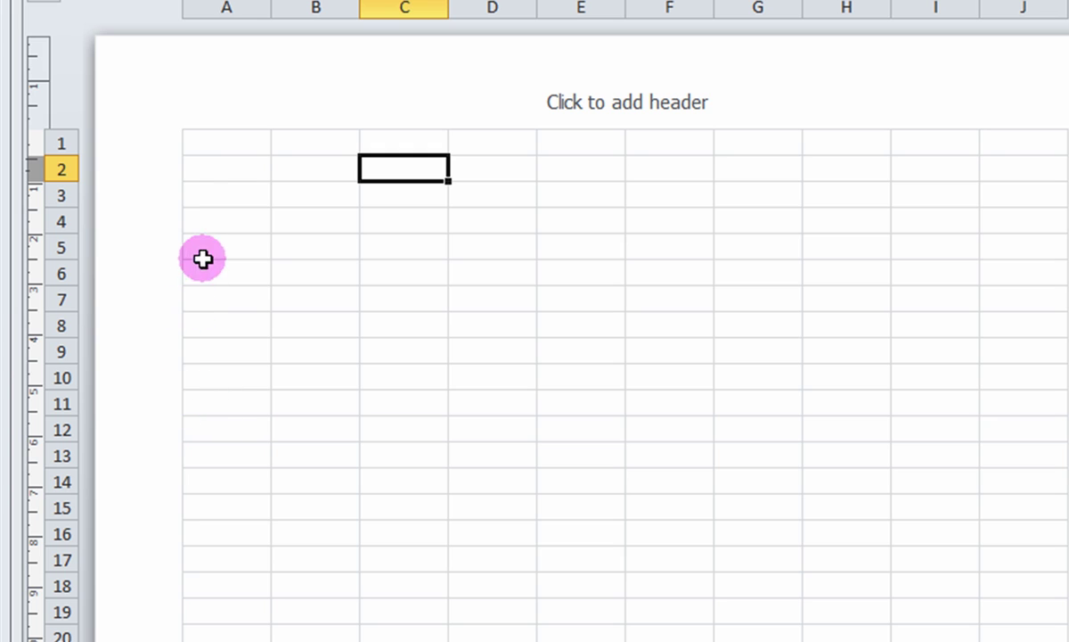
Step: Select A5:G5 and give it a grey fill in Format Cells
left_click_drag(203, 251, 739, 255)
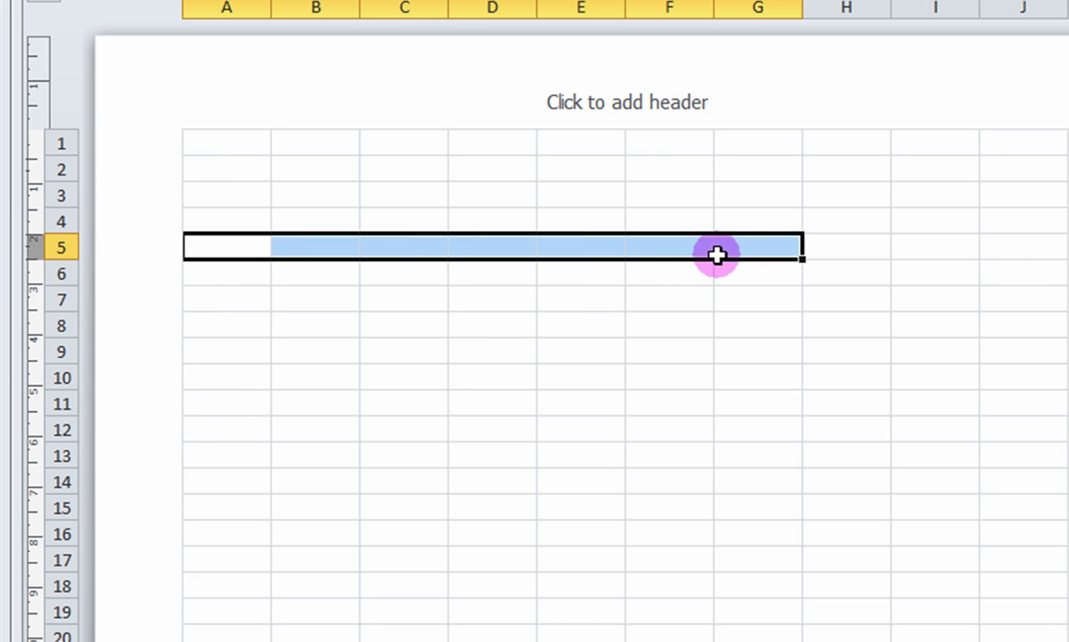
right_click(472, 251)
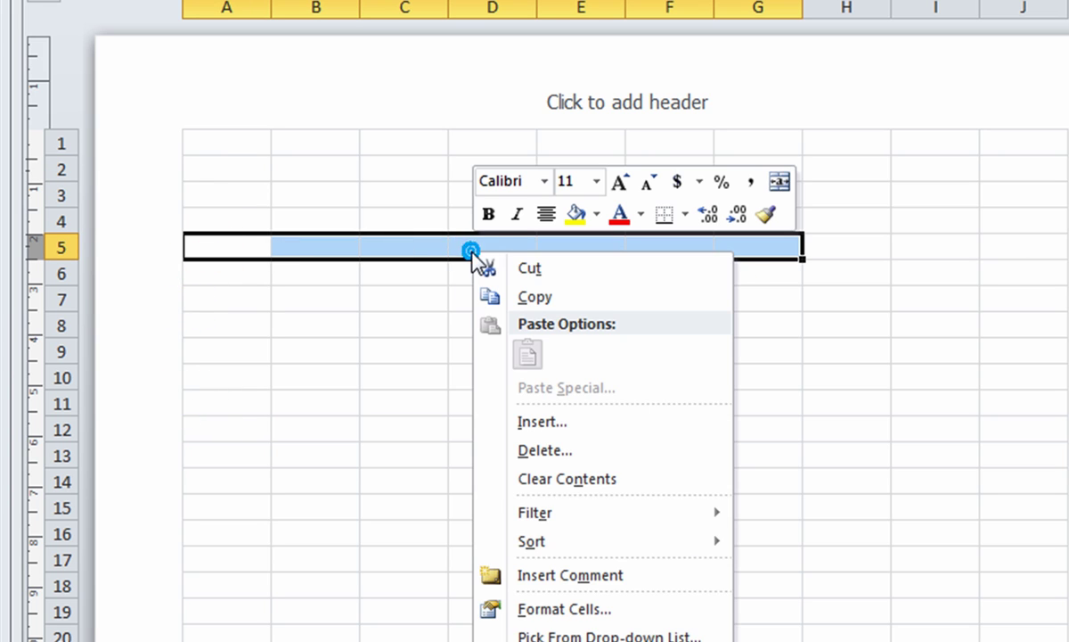
left_click(571, 608)
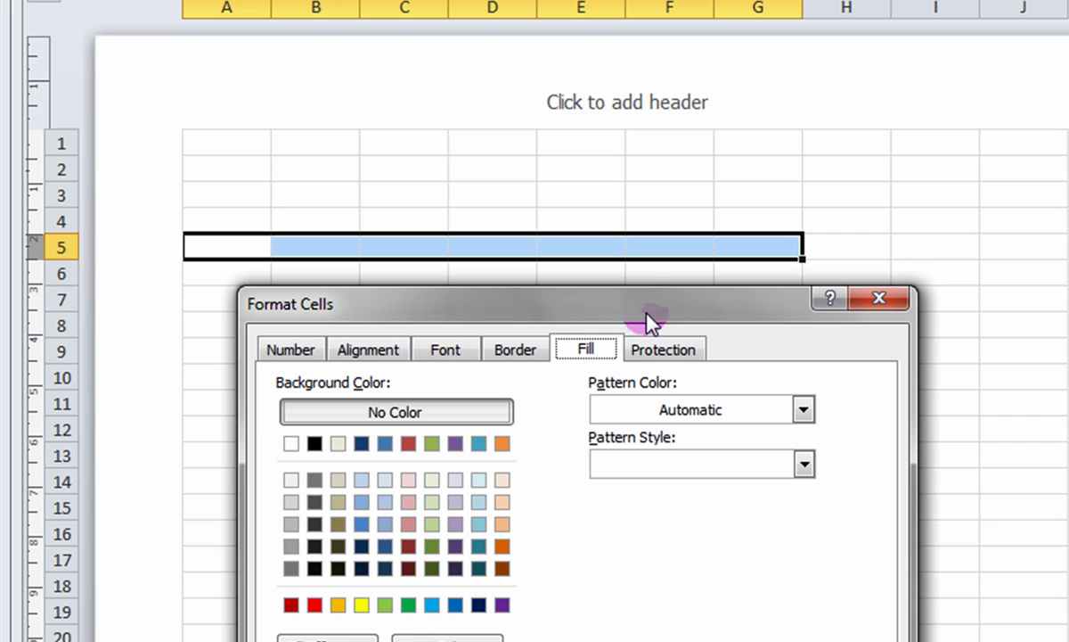
left_click_drag(655, 312, 818, 202)
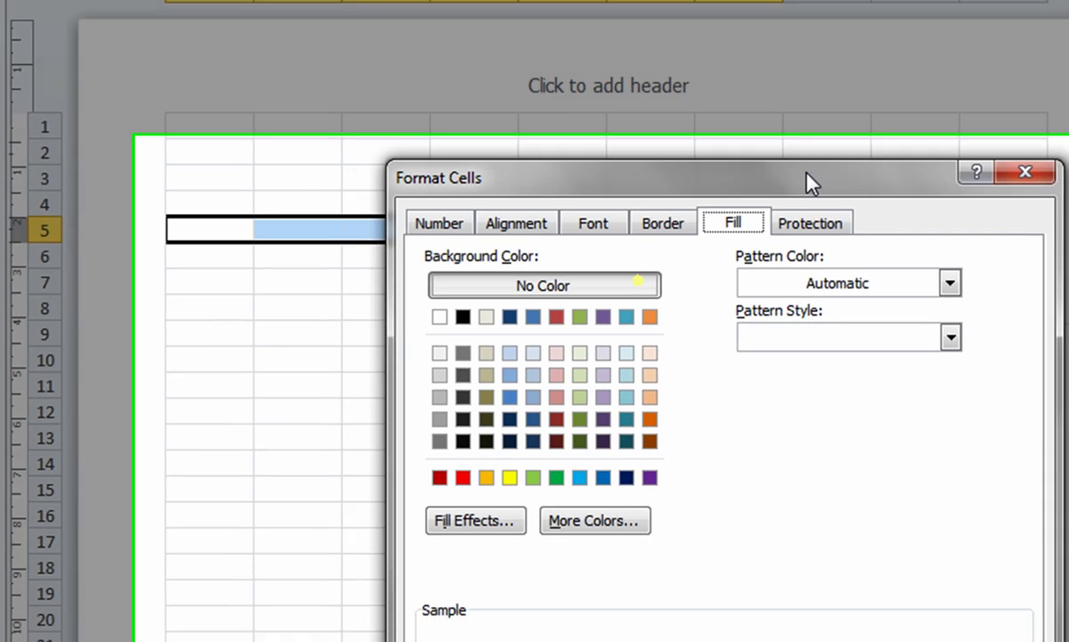
left_click(455, 414)
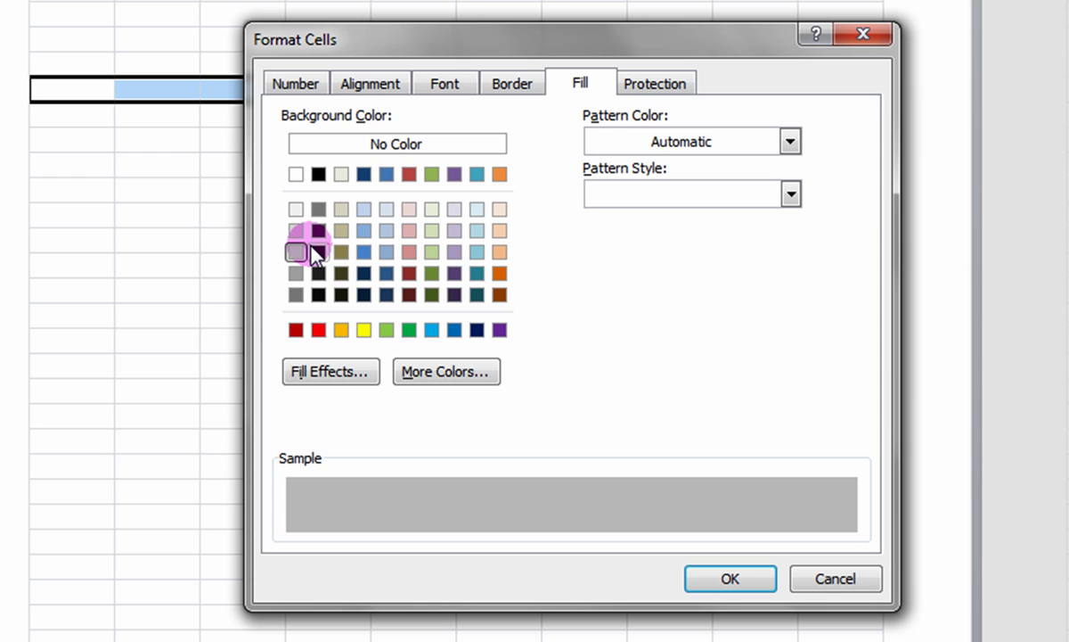
left_click(318, 372)
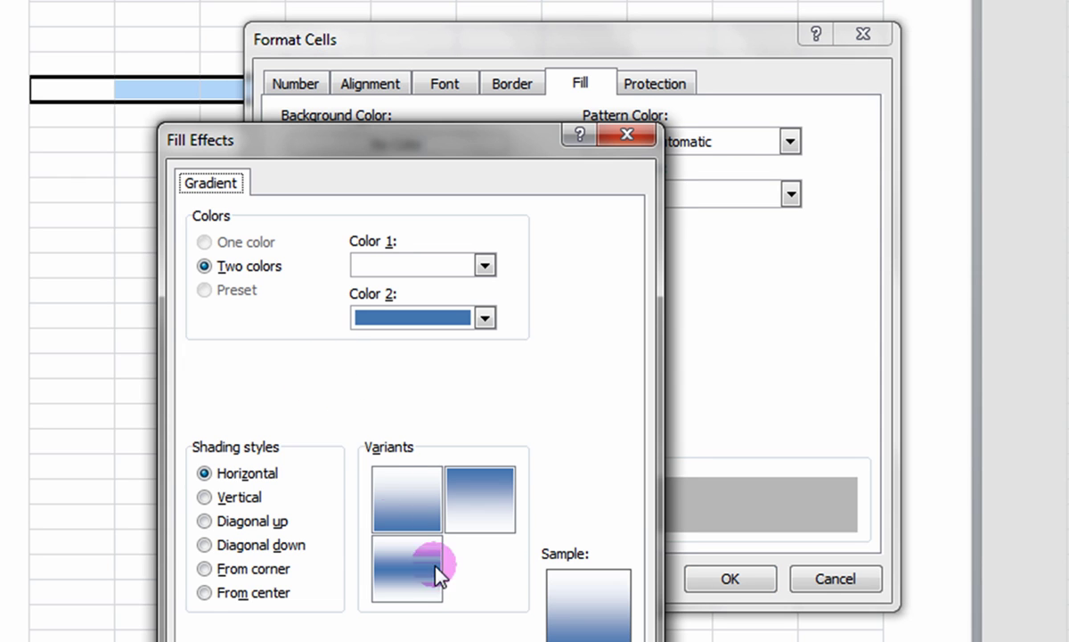
key("Escape")
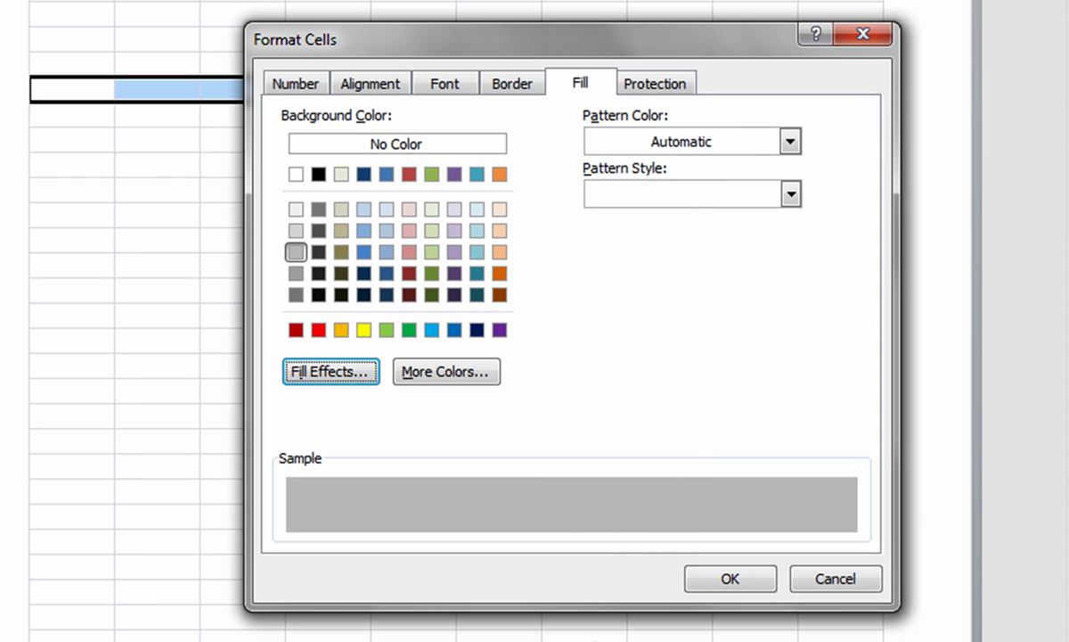
Step: Add a thin outline border around A5:G5 and apply the formatting
left_click(514, 84)
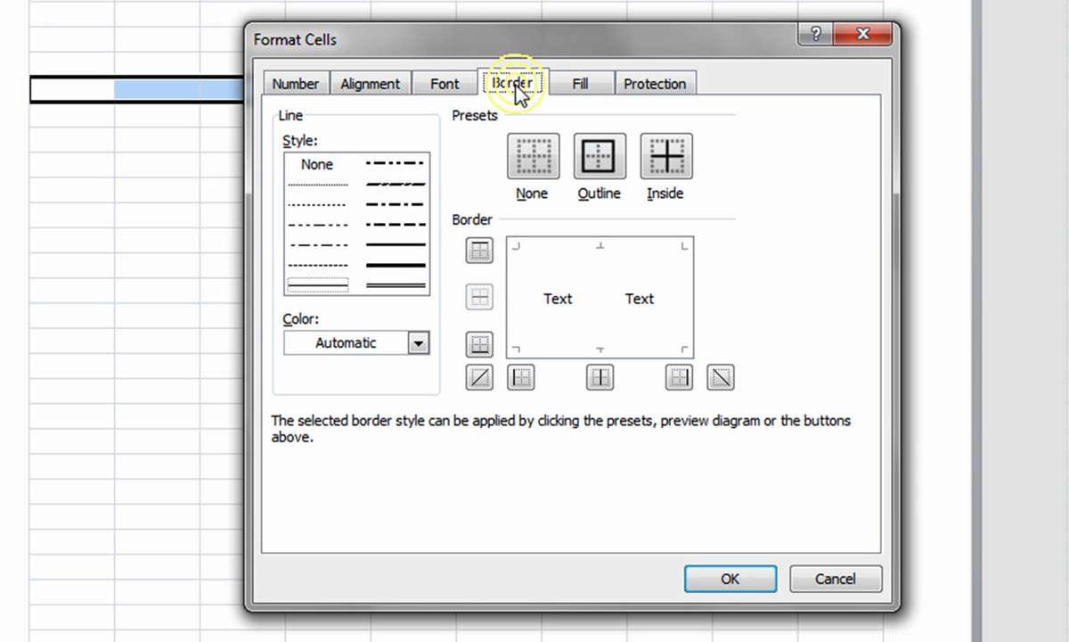
left_click(332, 281)
left_click(539, 163)
left_click(606, 166)
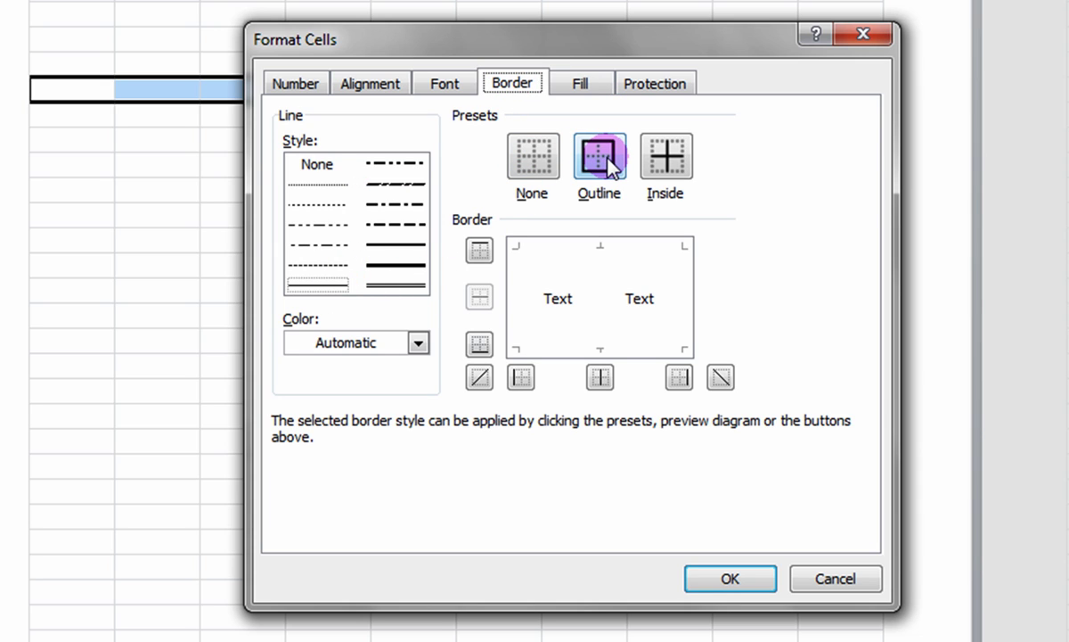
left_click(609, 166)
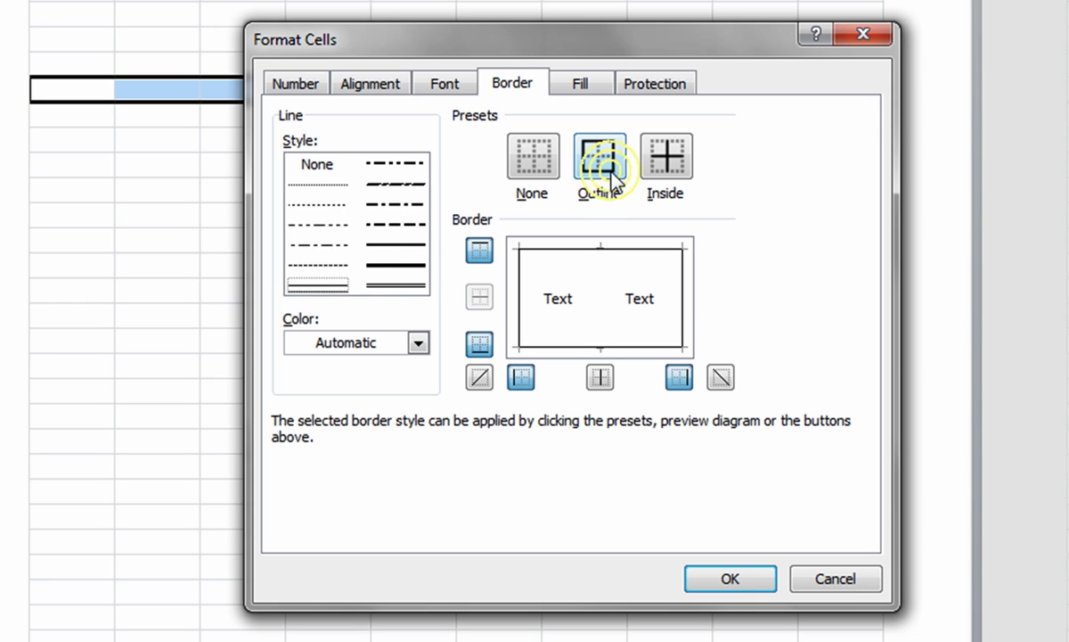
left_click(710, 579)
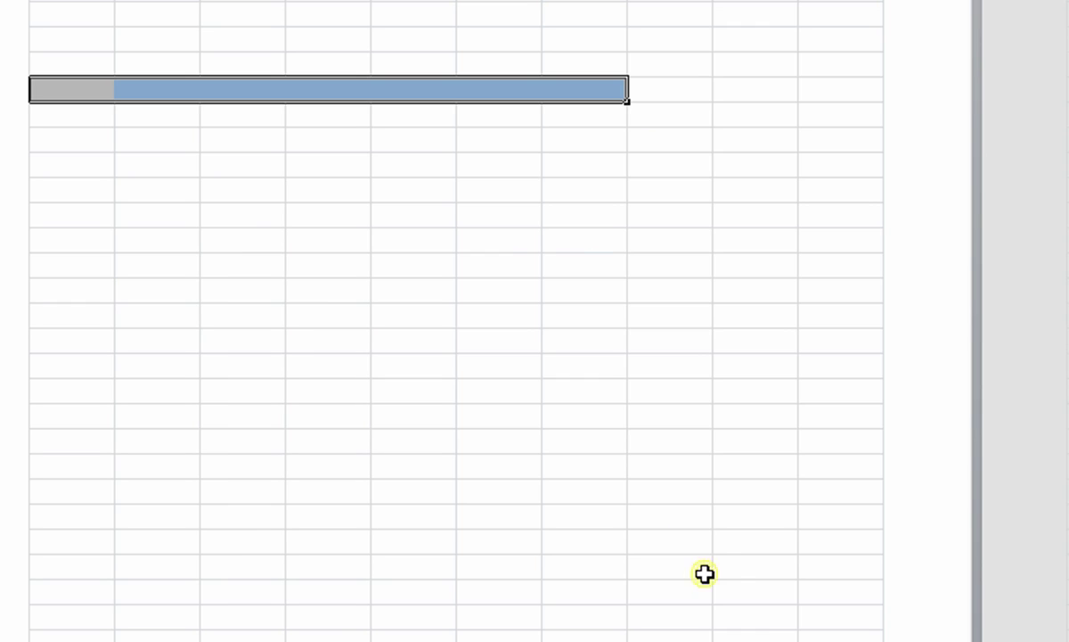
left_click(450, 341)
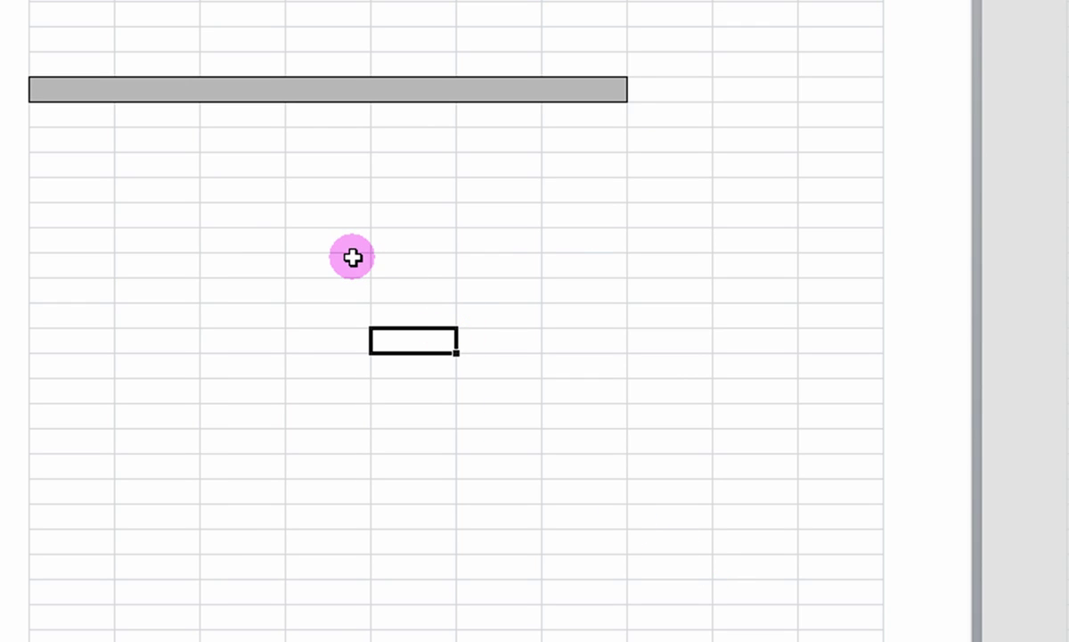
Step: Select the column D cells below the bar and give them a grey fill
left_click_drag(317, 97, 317, 608)
right_click(341, 410)
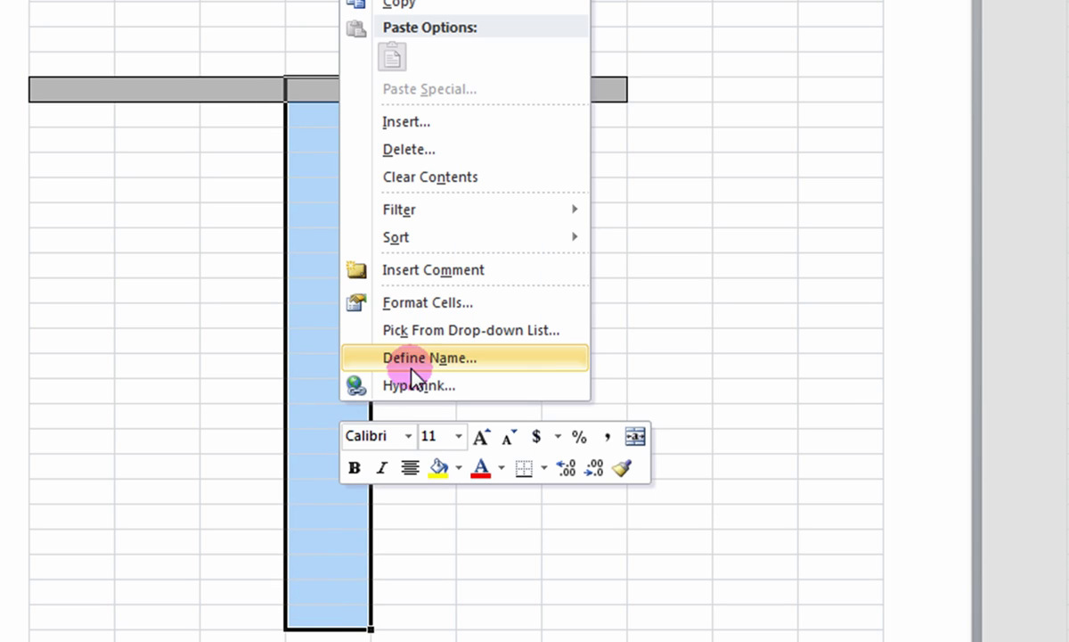
left_click(420, 304)
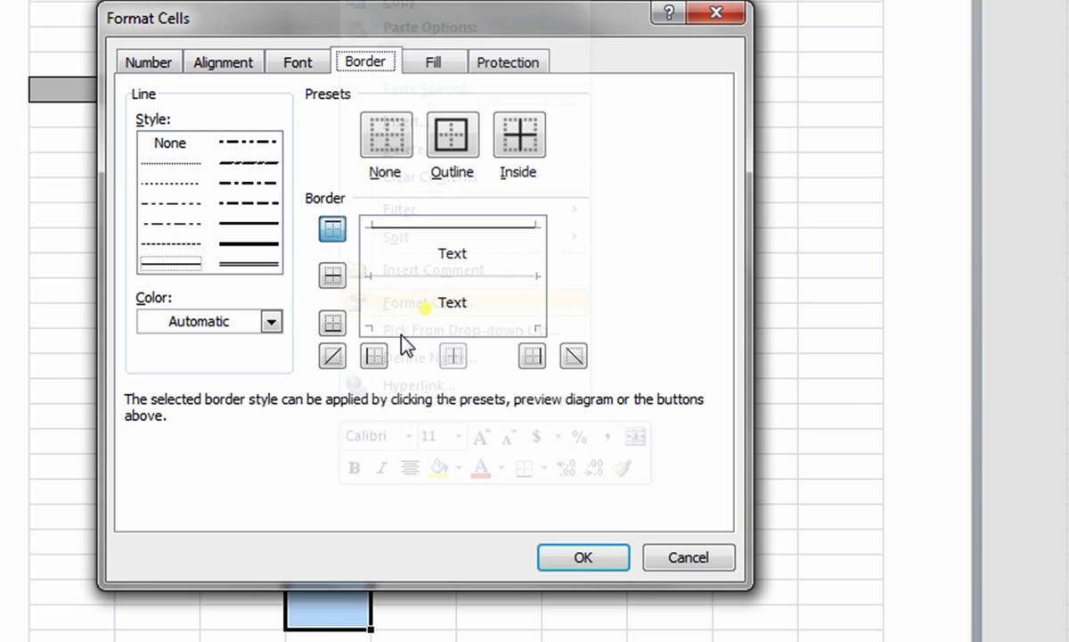
left_click(432, 72)
left_click(147, 230)
left_click(350, 123)
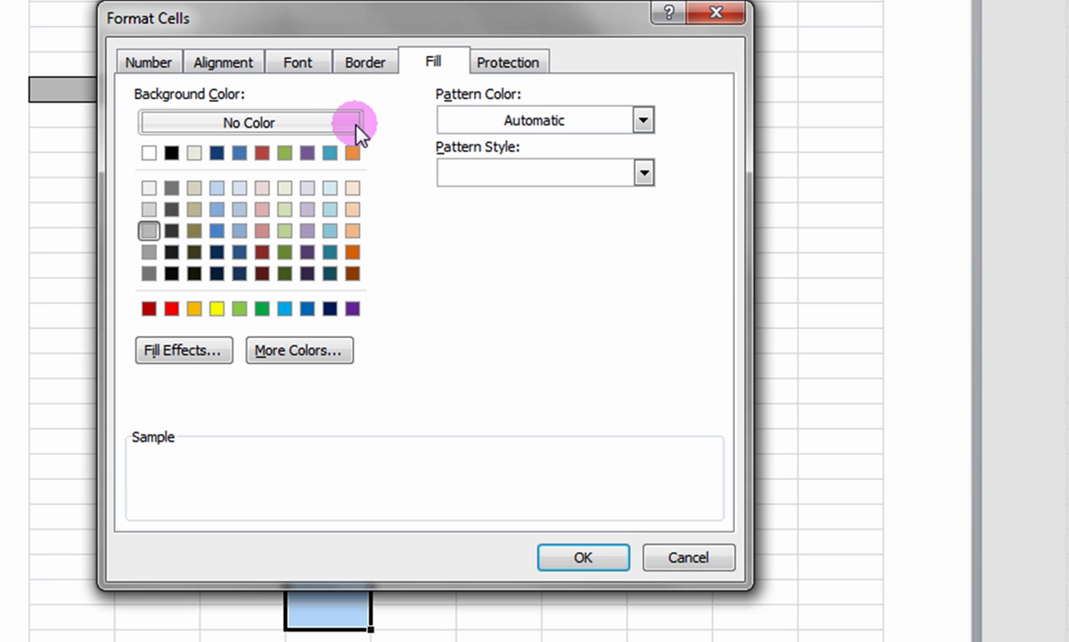
Step: Add an outline border around the column D road and apply it
left_click(363, 64)
left_click_drag(181, 208, 178, 264)
left_click(448, 139)
left_click(584, 556)
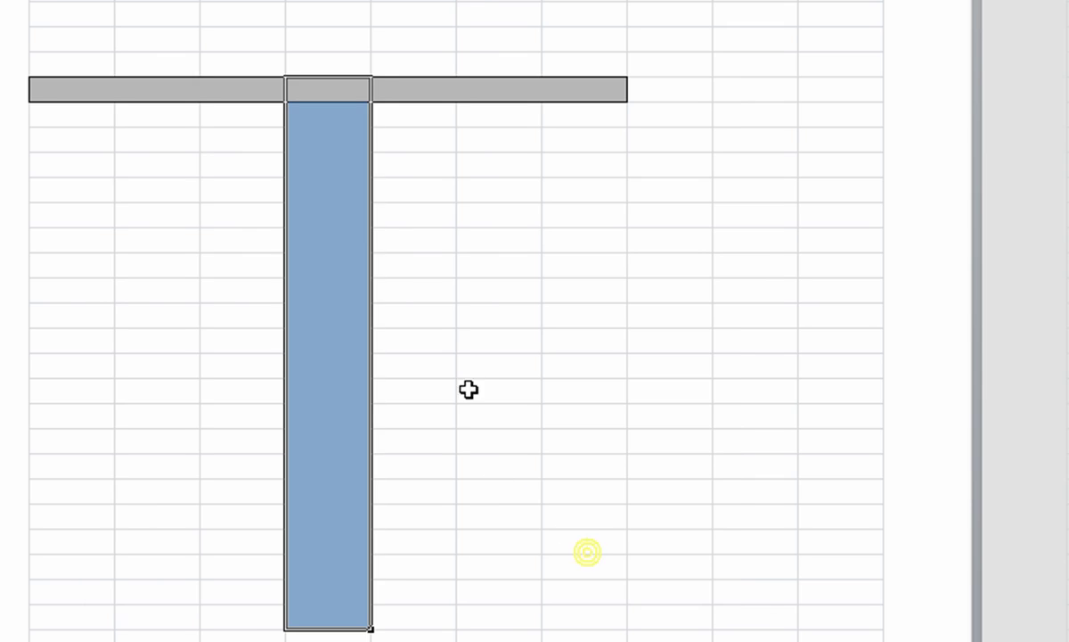
left_click(464, 370)
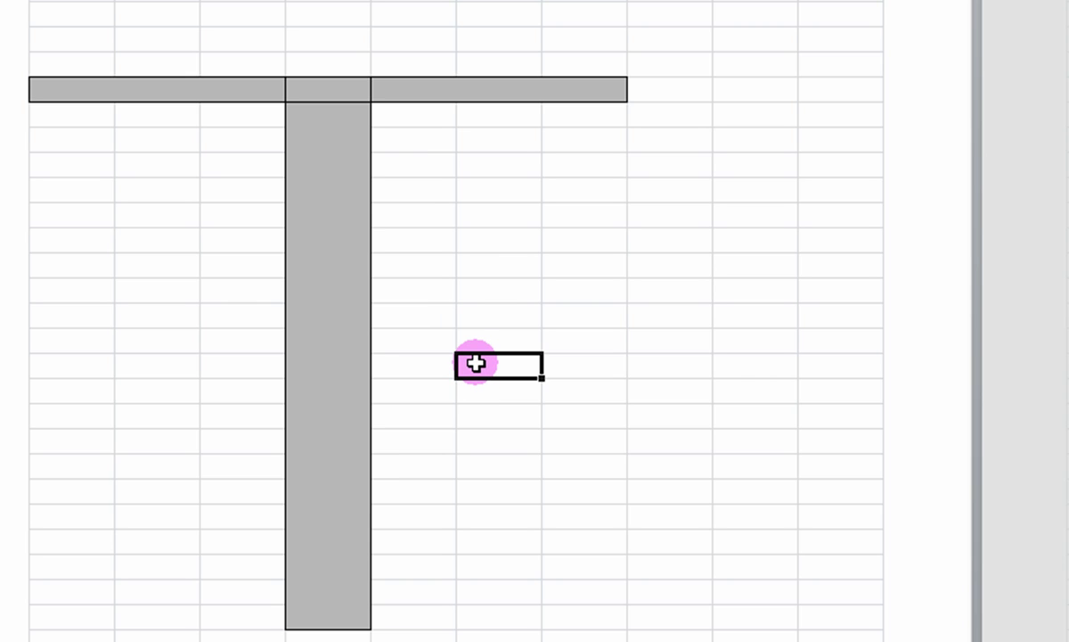
Step: Remove the left, right and bottom borders of junction cell D5
right_click(327, 94)
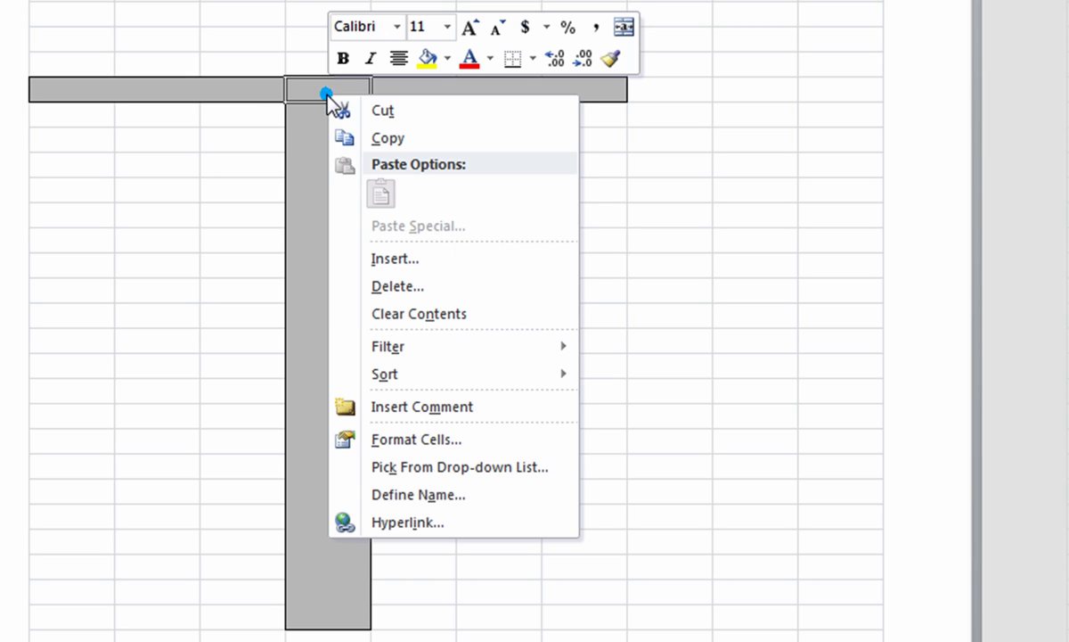
left_click(444, 446)
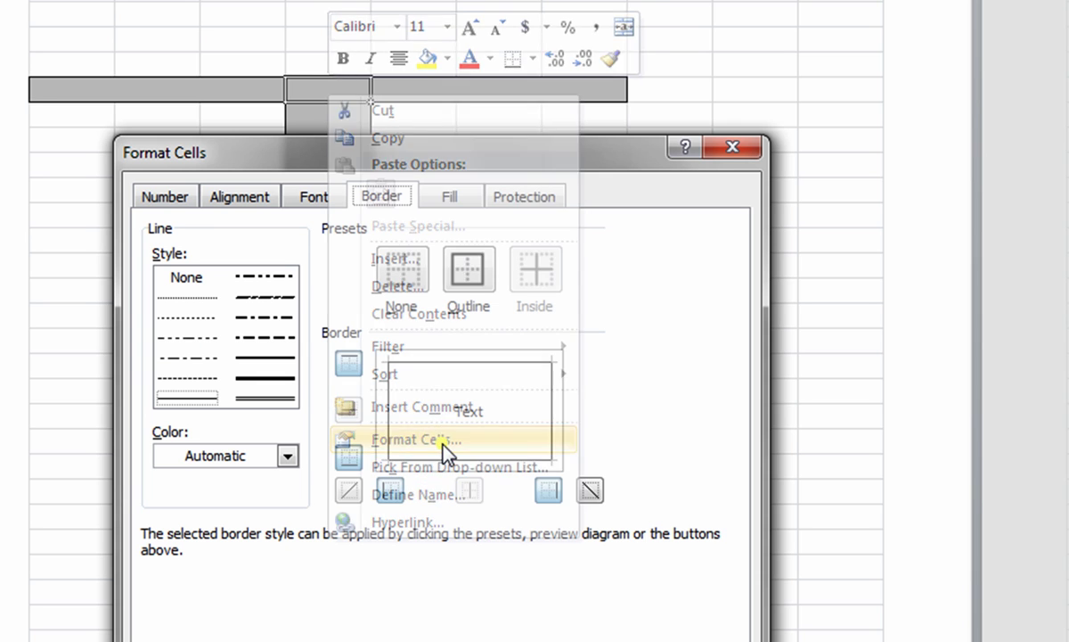
left_click_drag(468, 169, 1039, 0)
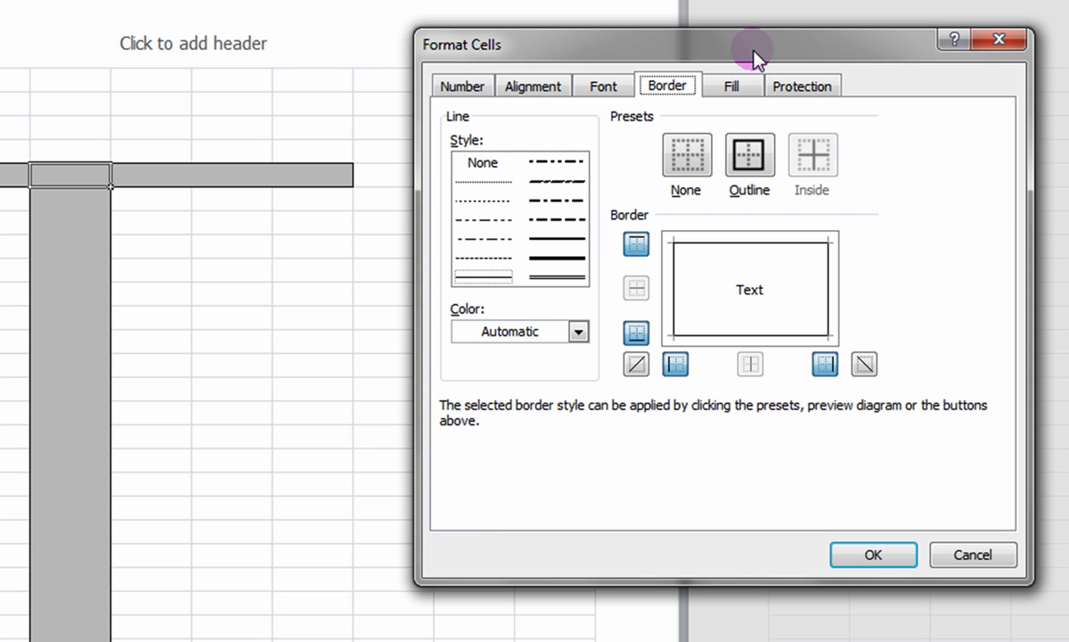
left_click(676, 364)
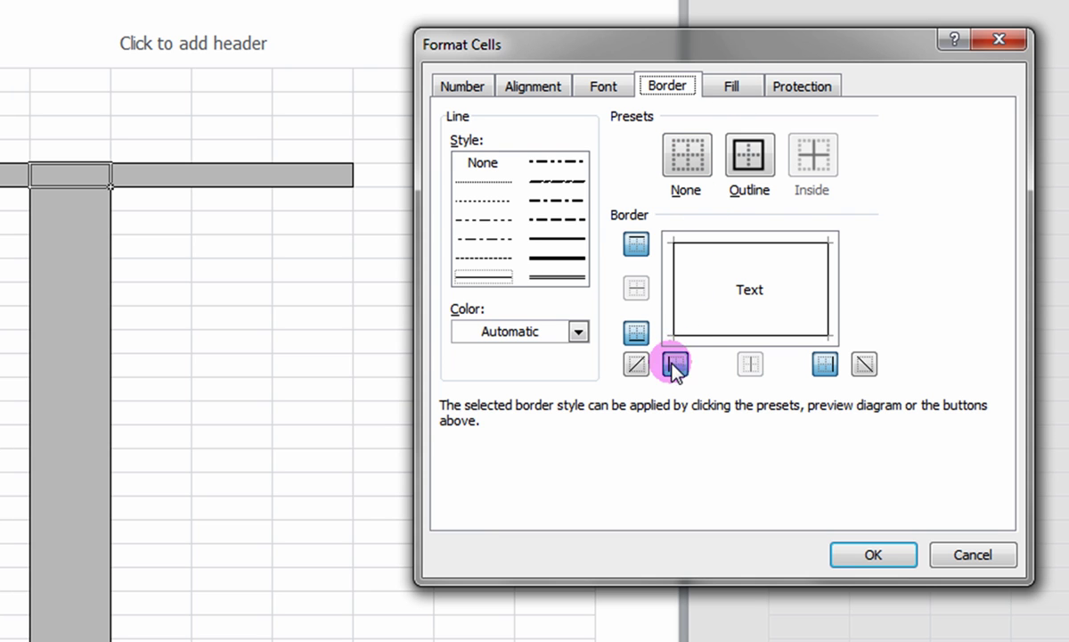
left_click(825, 363)
left_click(636, 333)
left_click(837, 560)
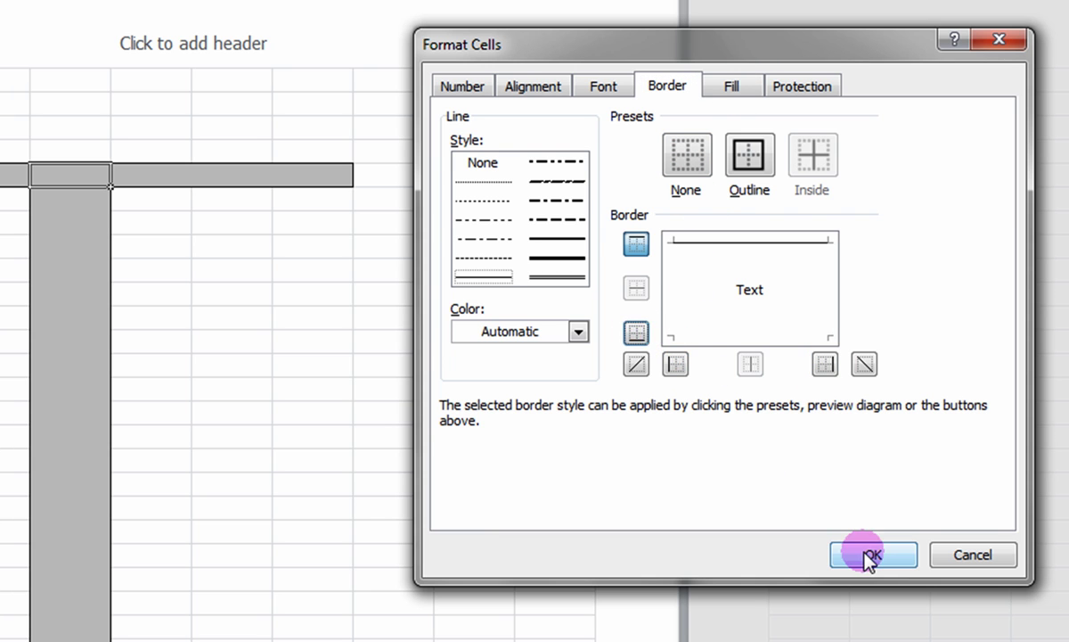
left_click(209, 230)
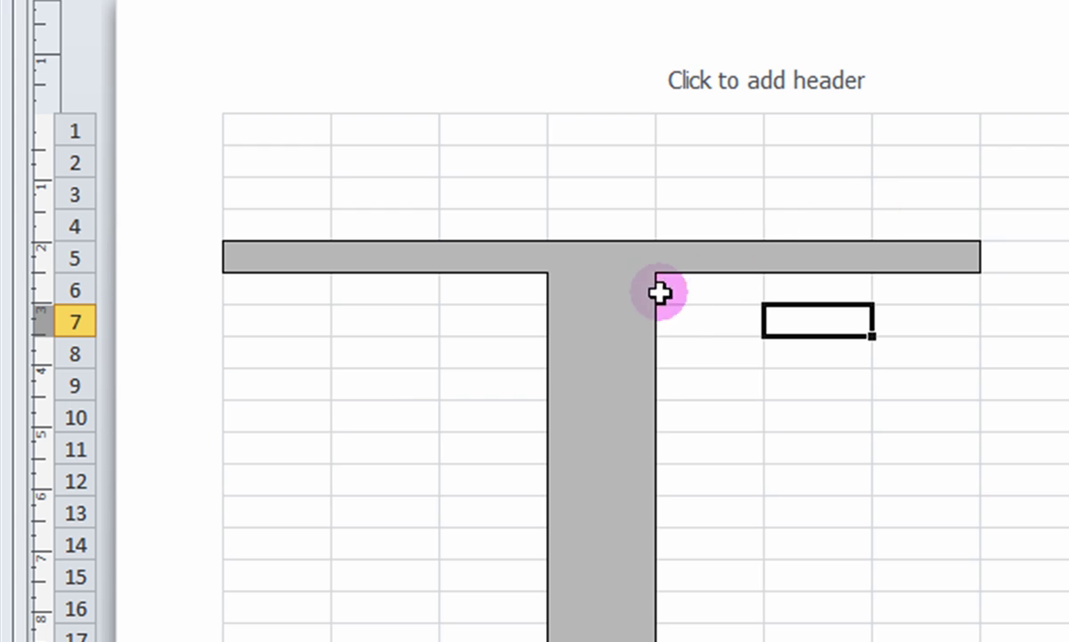
left_click(625, 261)
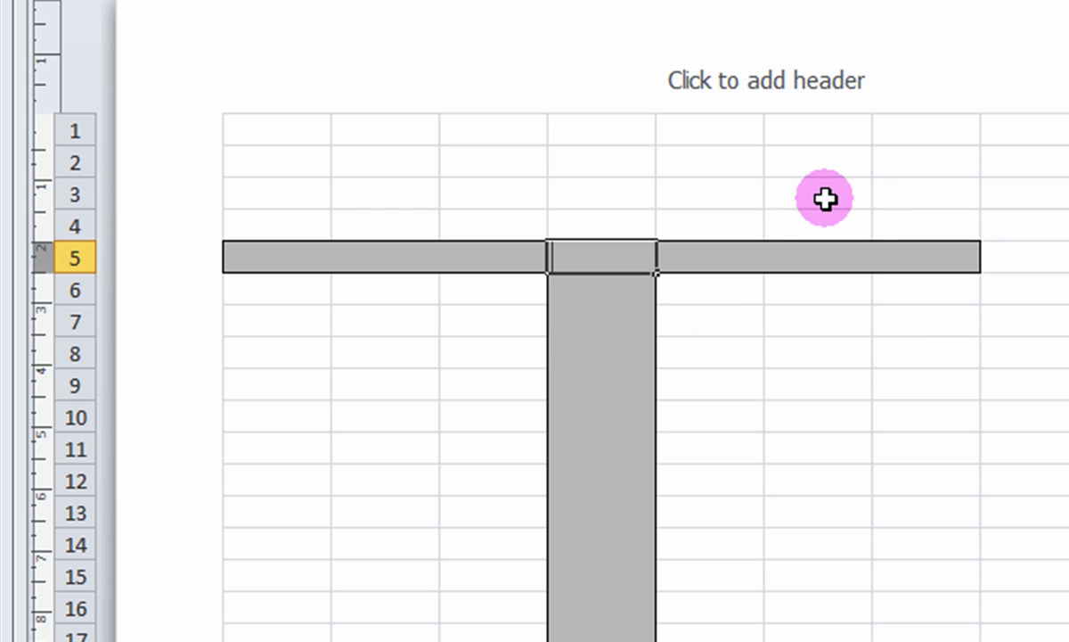
type("John Street")
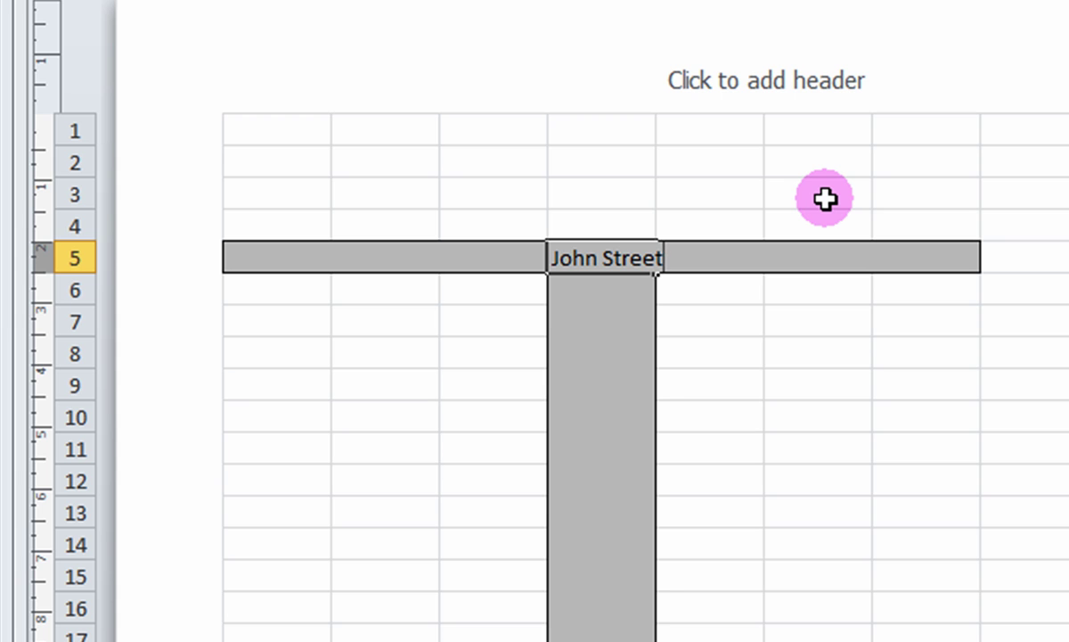
left_click(709, 346)
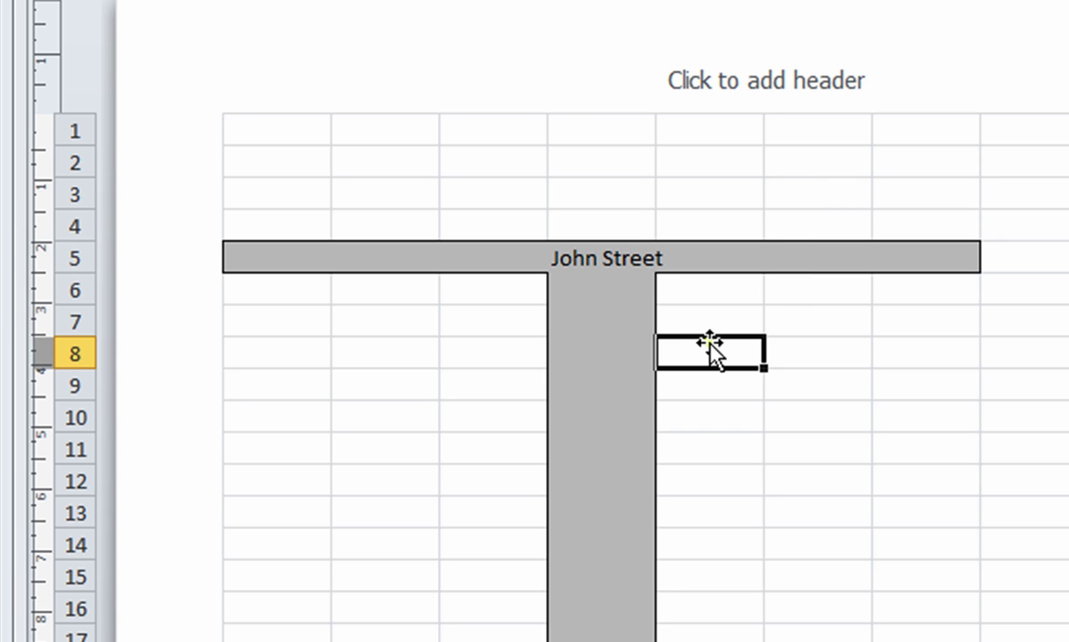
left_click(628, 260)
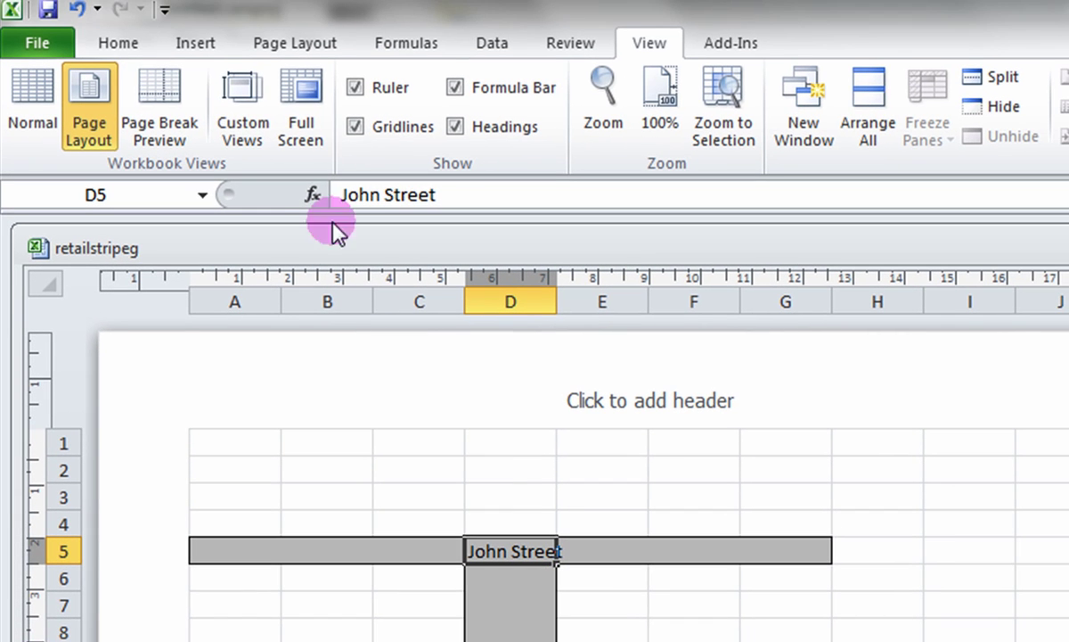
Step: Set the John Street label in D5 to 16 pt, middle-aligned and centred
left_click(119, 44)
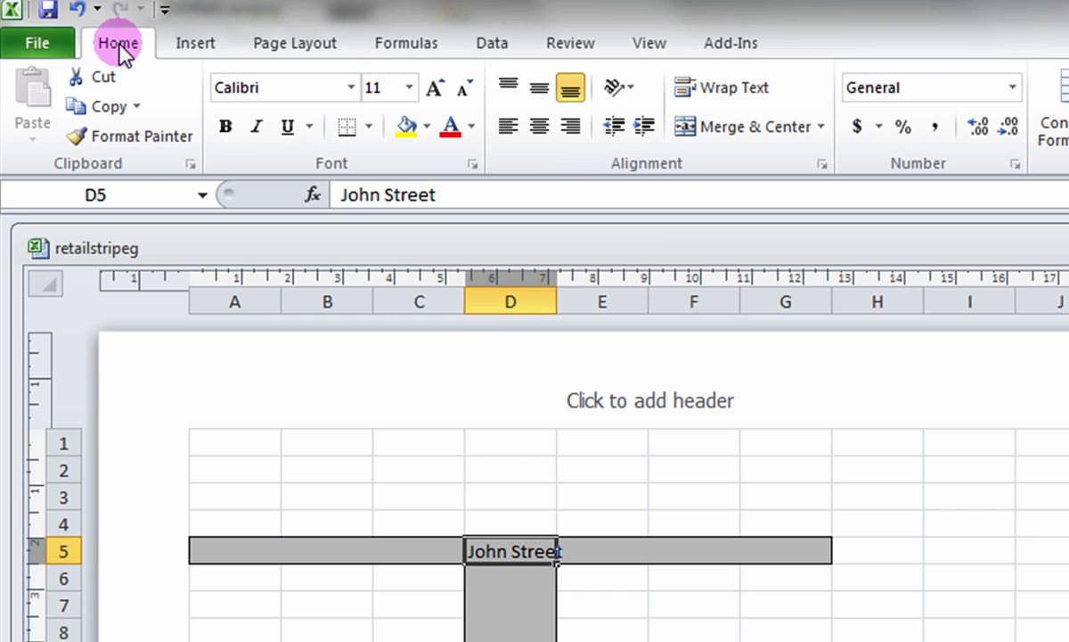
left_click(439, 89)
left_click(438, 89)
left_click(438, 89)
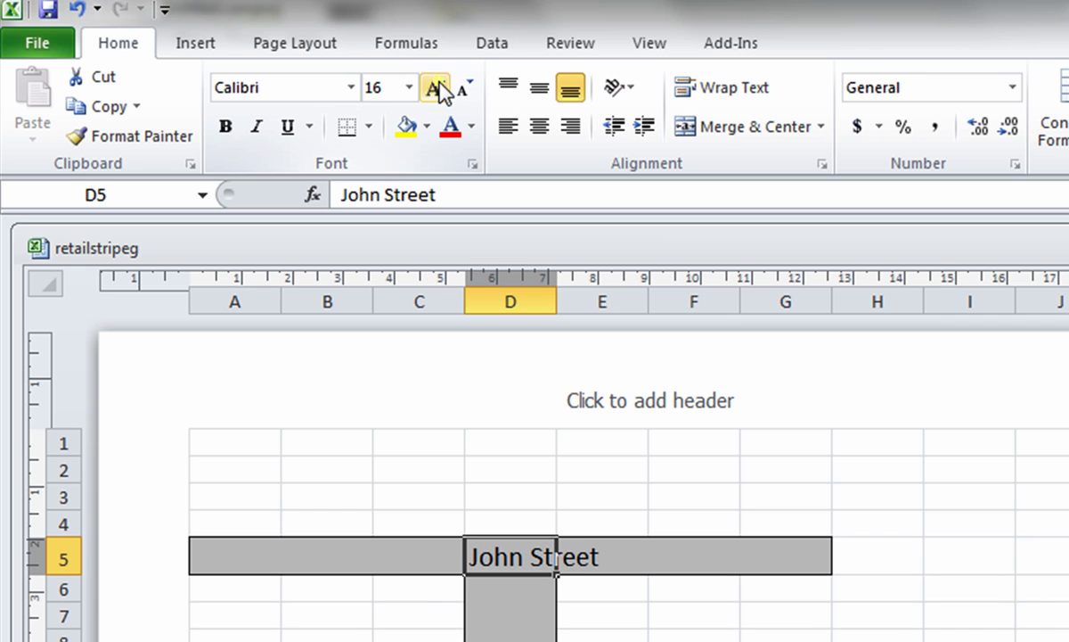
left_click(756, 132)
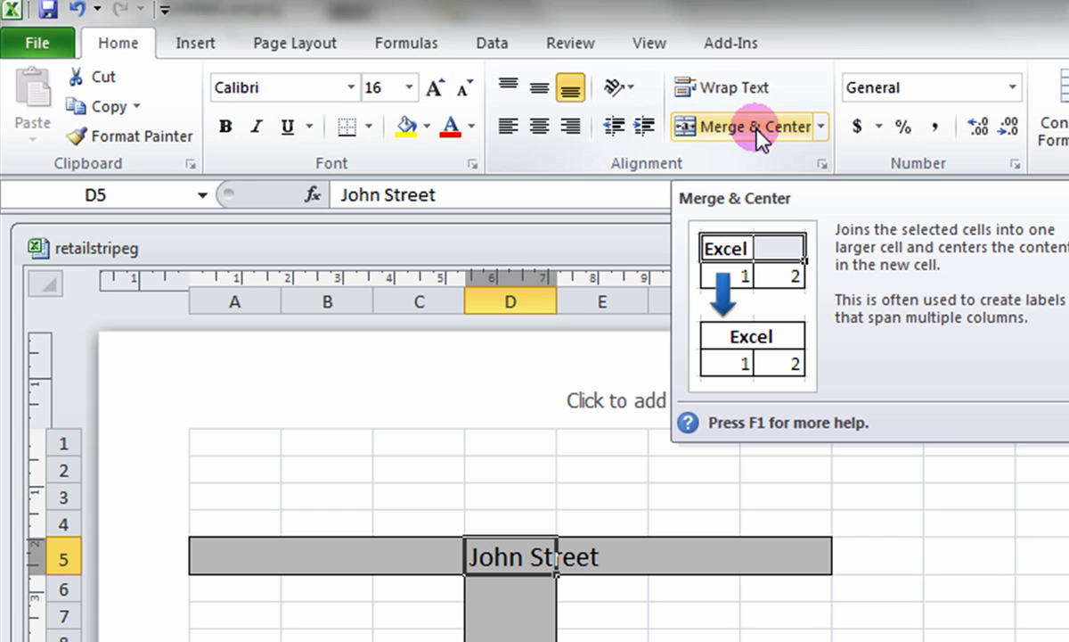
left_click(535, 88)
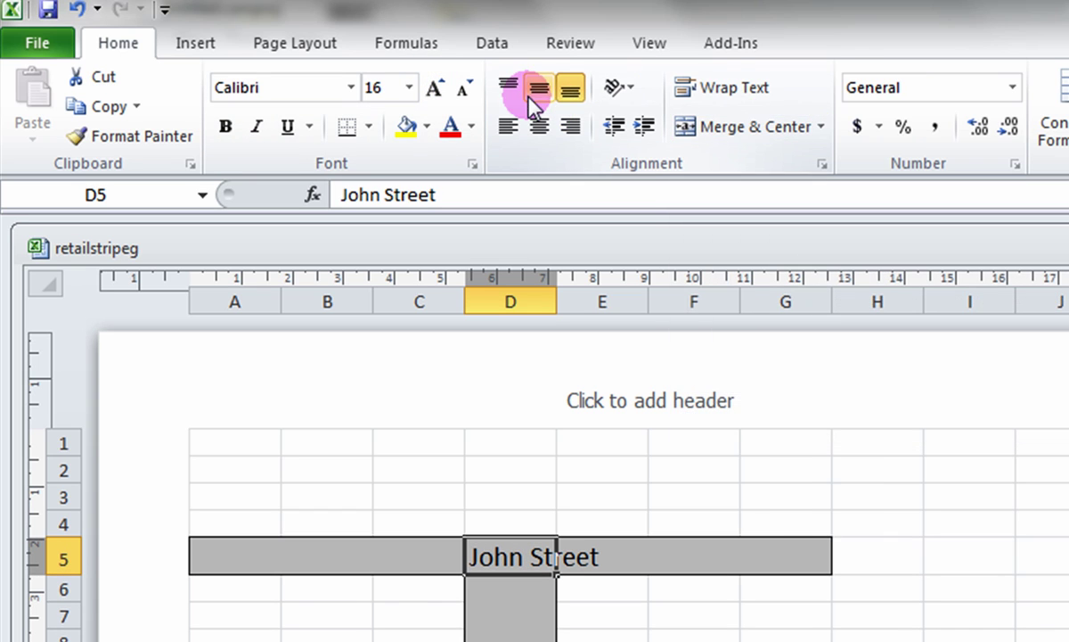
left_click(539, 127)
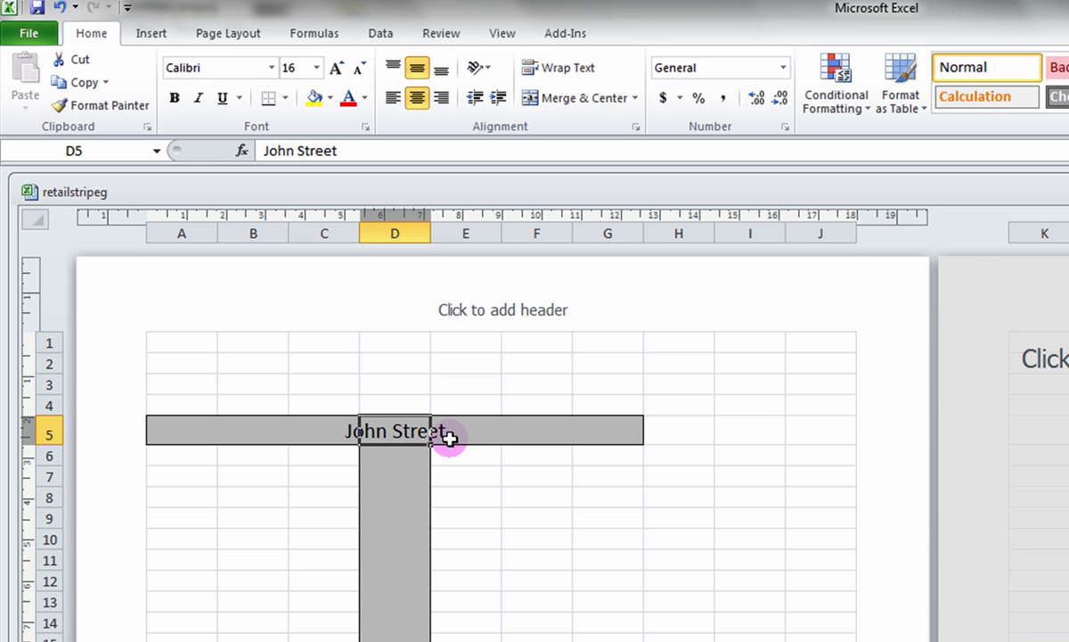
Step: Draw a text box below John Street and rotate it 90° onto the vertical road
left_click(166, 30)
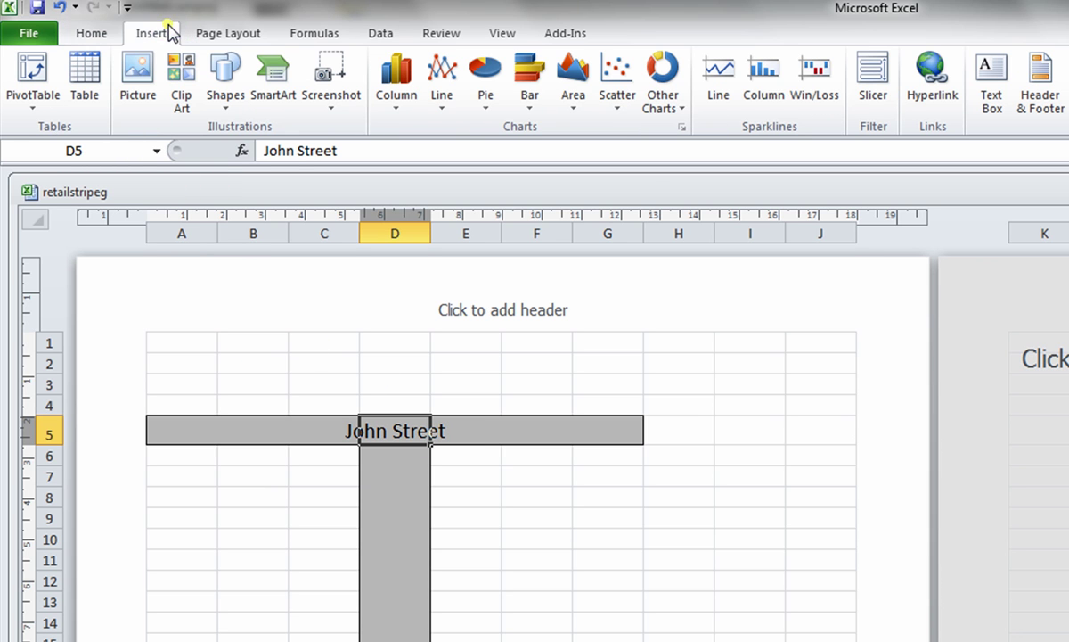
left_click(984, 67)
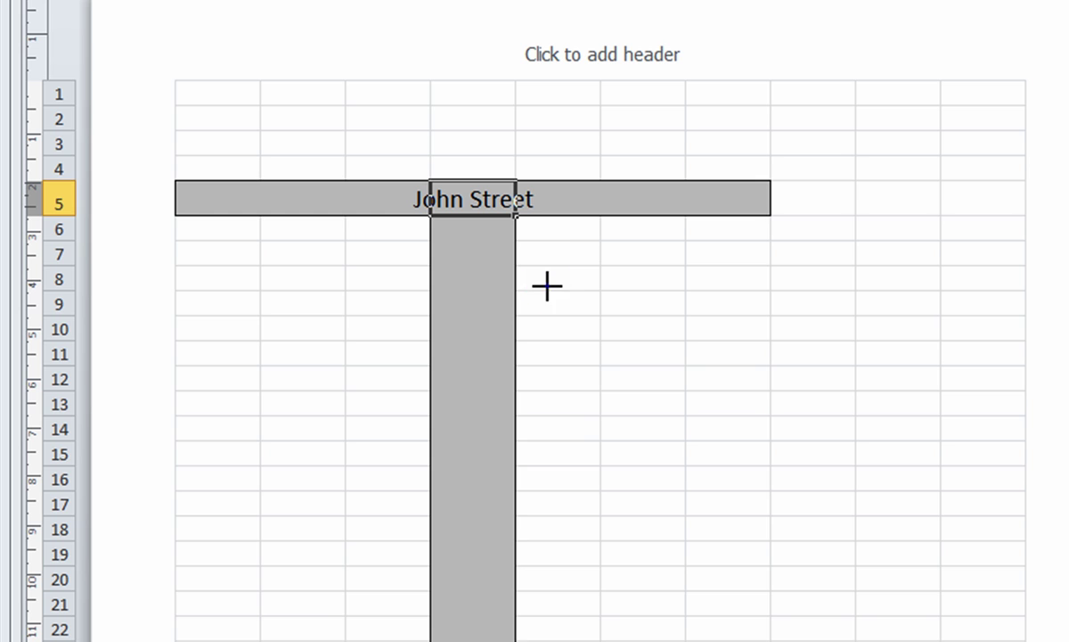
left_click_drag(534, 318, 949, 335)
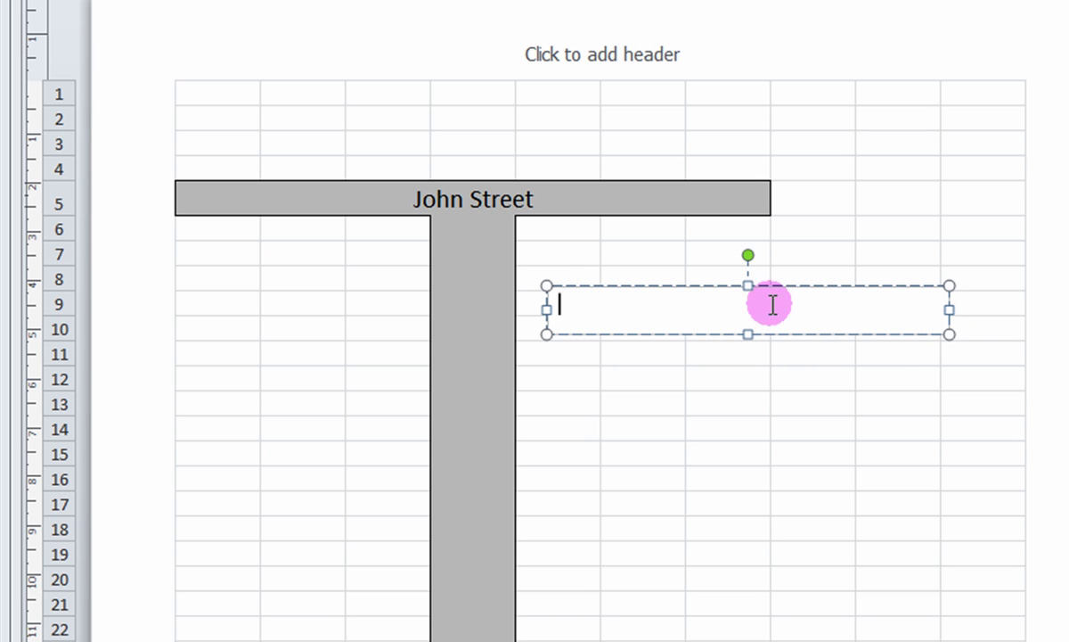
left_click_drag(747, 256, 451, 408)
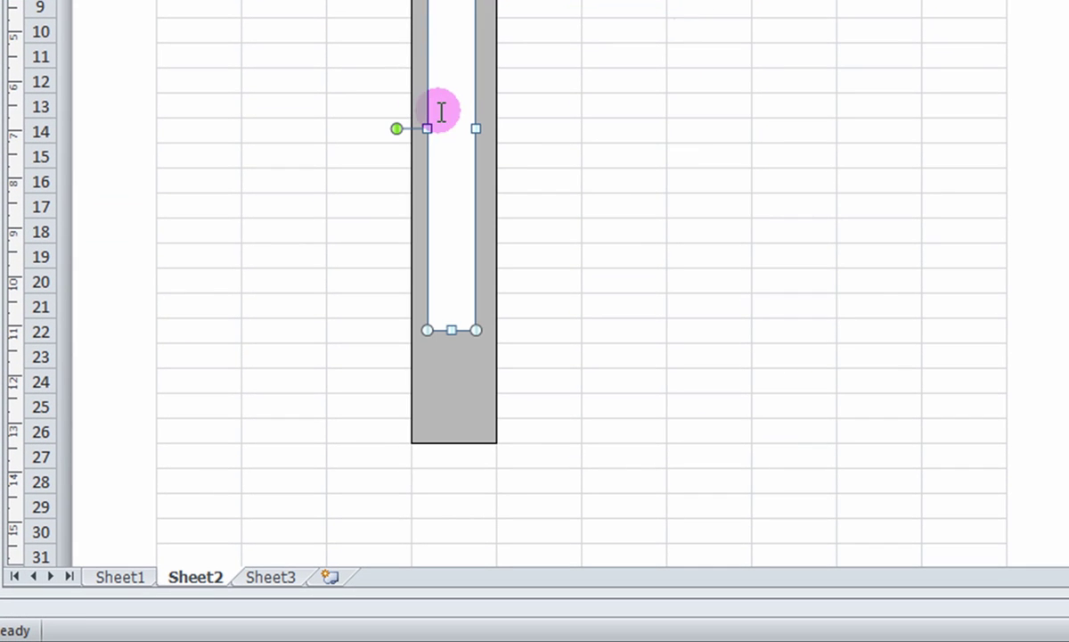
Step: Set the upright text box to No fill and No line
right_click(454, 216)
left_click(564, 561)
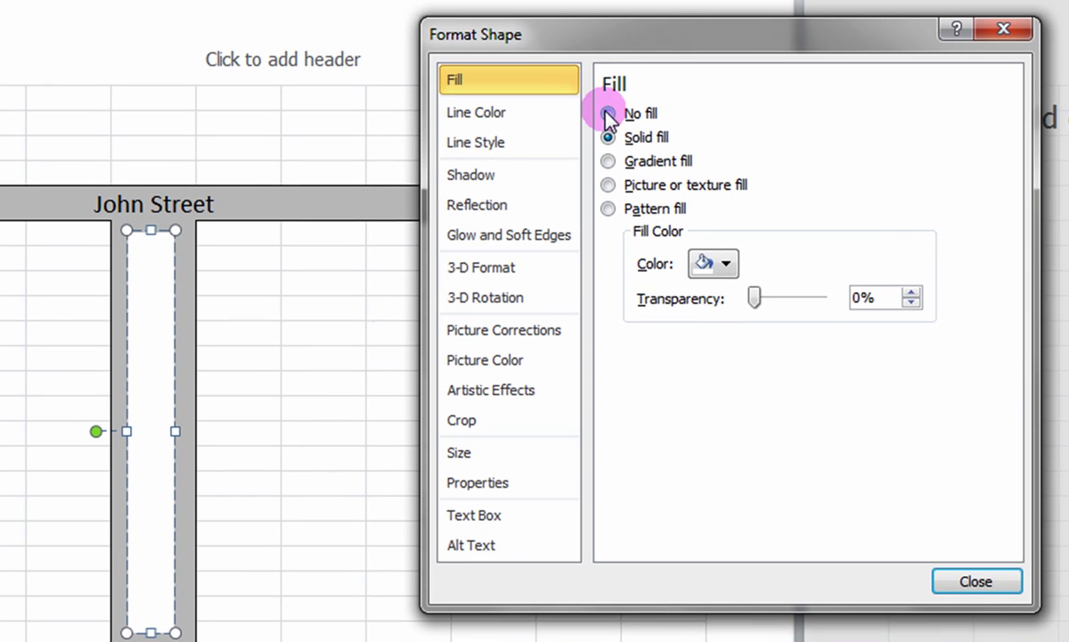
left_click(607, 114)
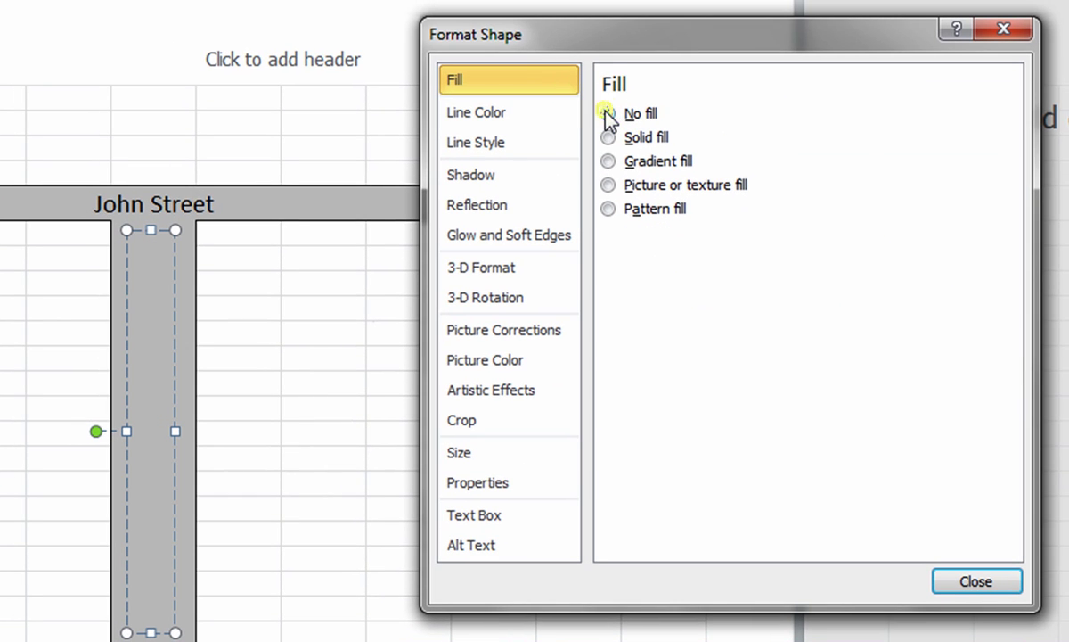
left_click(512, 114)
left_click(607, 113)
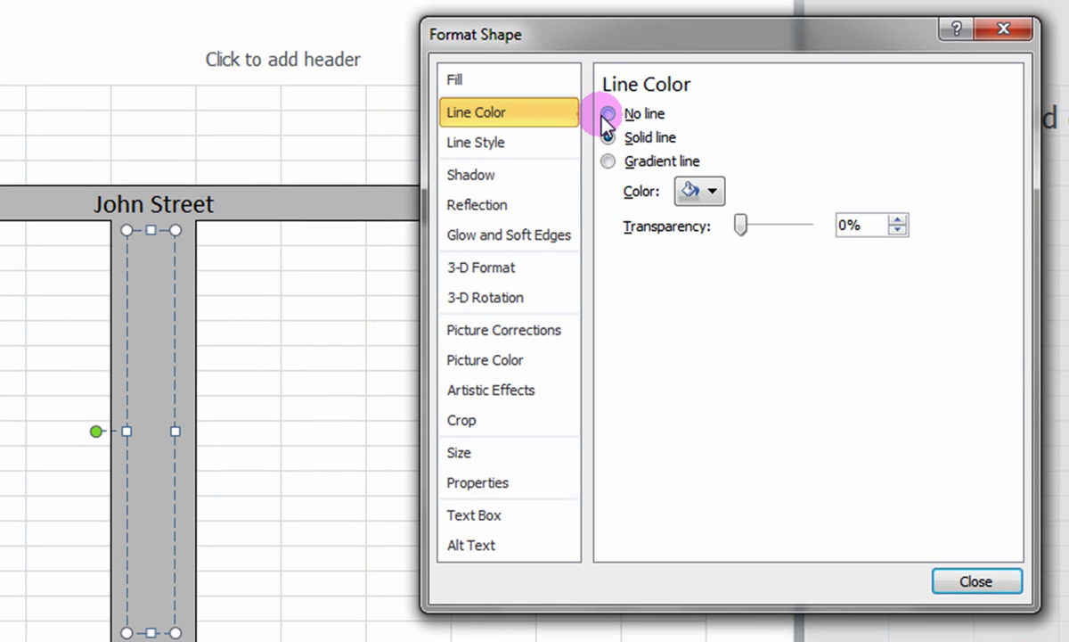
left_click(986, 584)
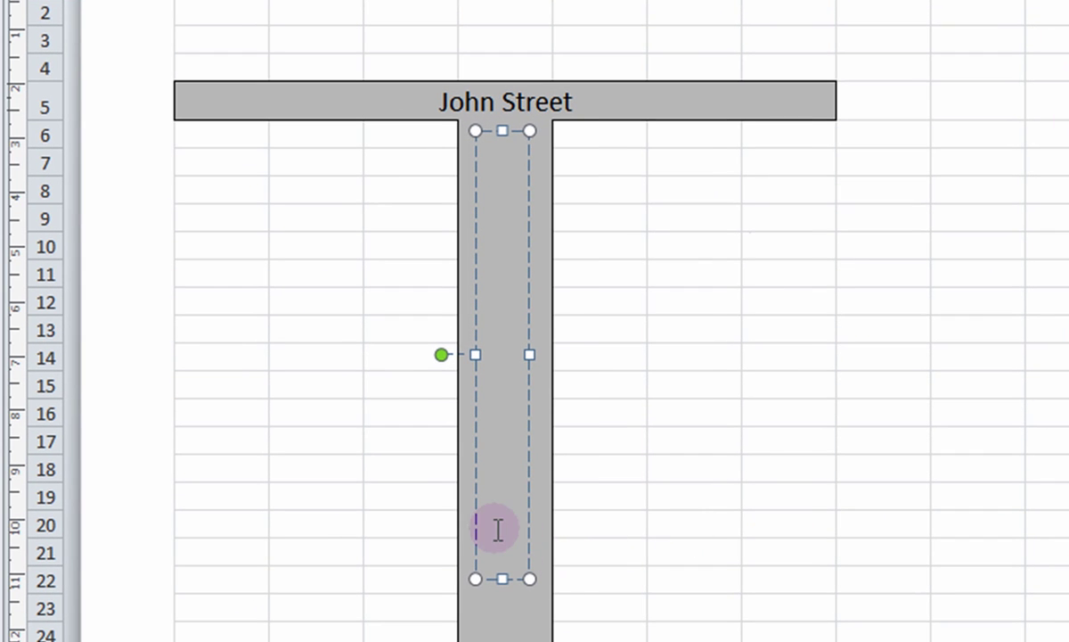
Step: Type 'Queen Street' into the rotated text box and select the text
left_click(1027, 359)
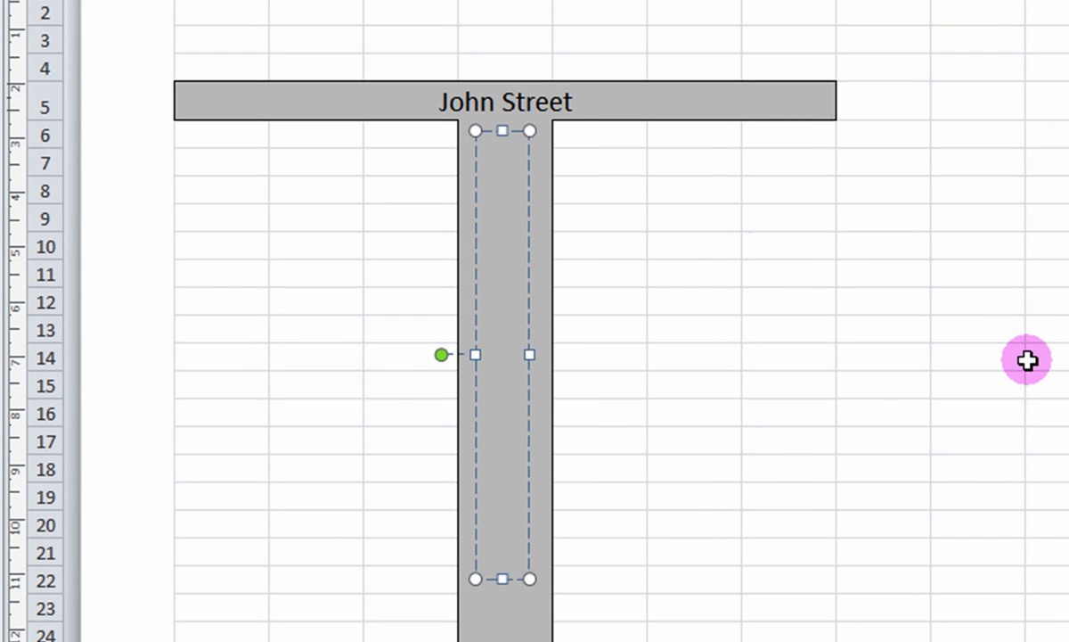
type("a")
type("ueen Stree")
type("t")
left_click(496, 443)
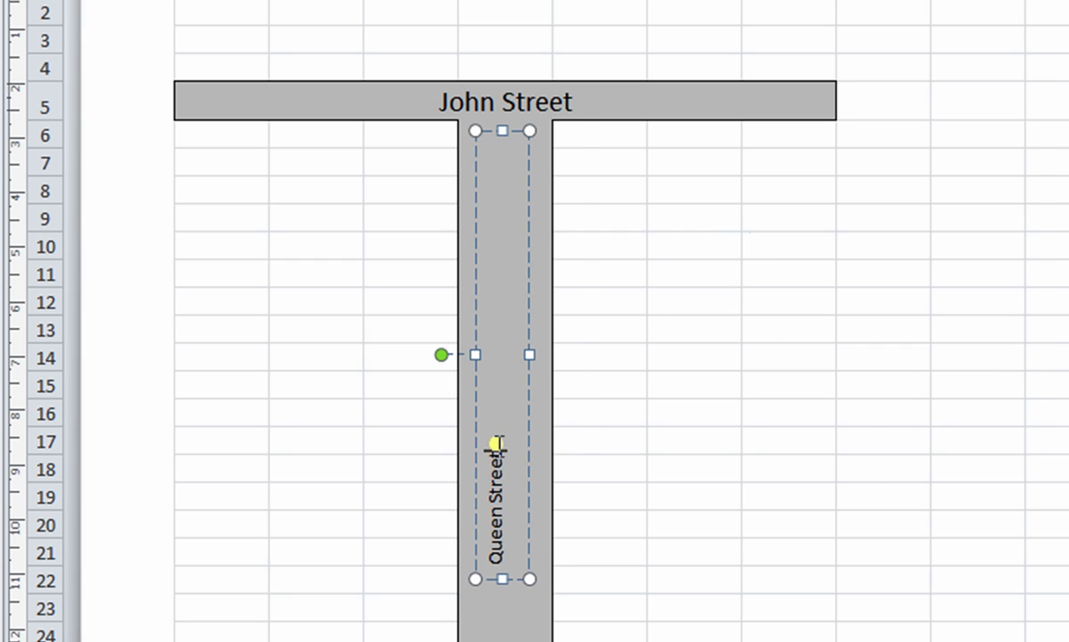
left_click_drag(496, 443, 492, 555)
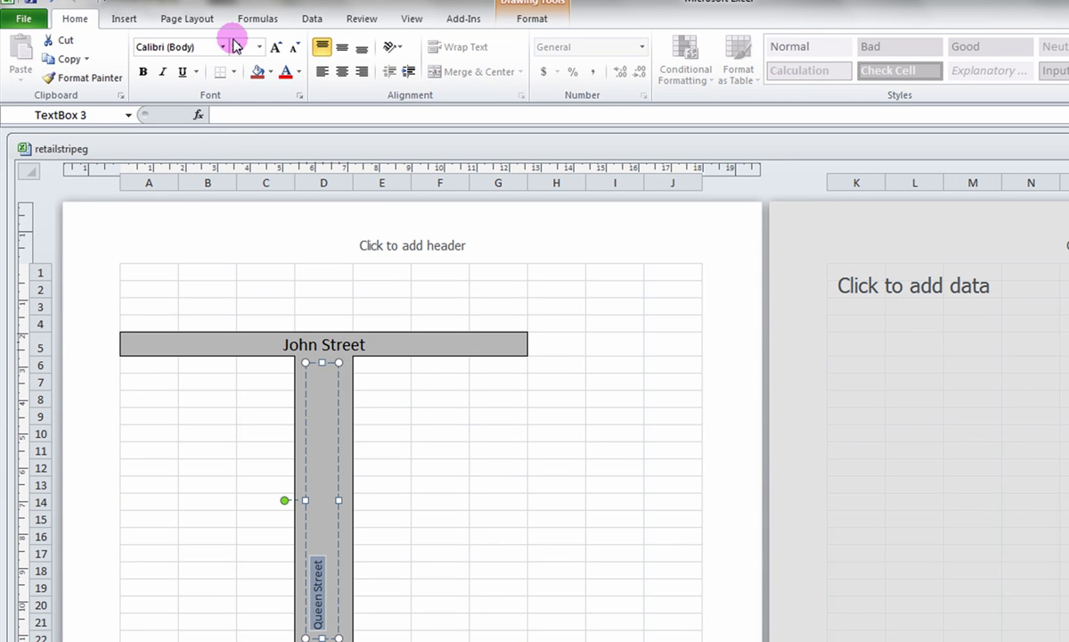
Step: Grow the Queen Street text to 14 pt and centre it both ways in its box
left_click(275, 47)
left_click(276, 47)
left_click(275, 49)
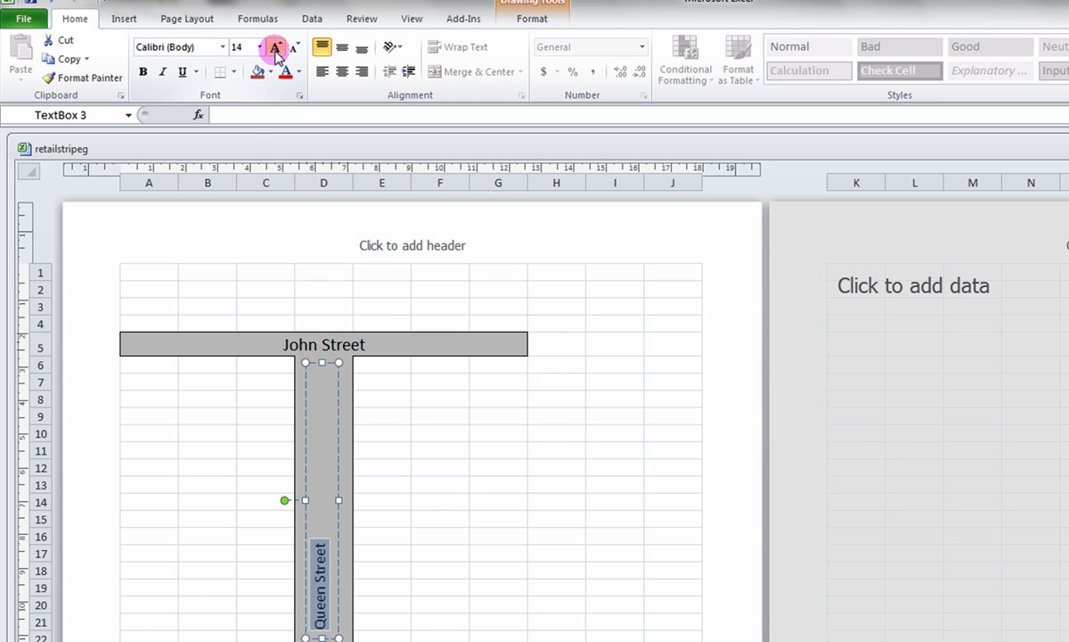
left_click(342, 47)
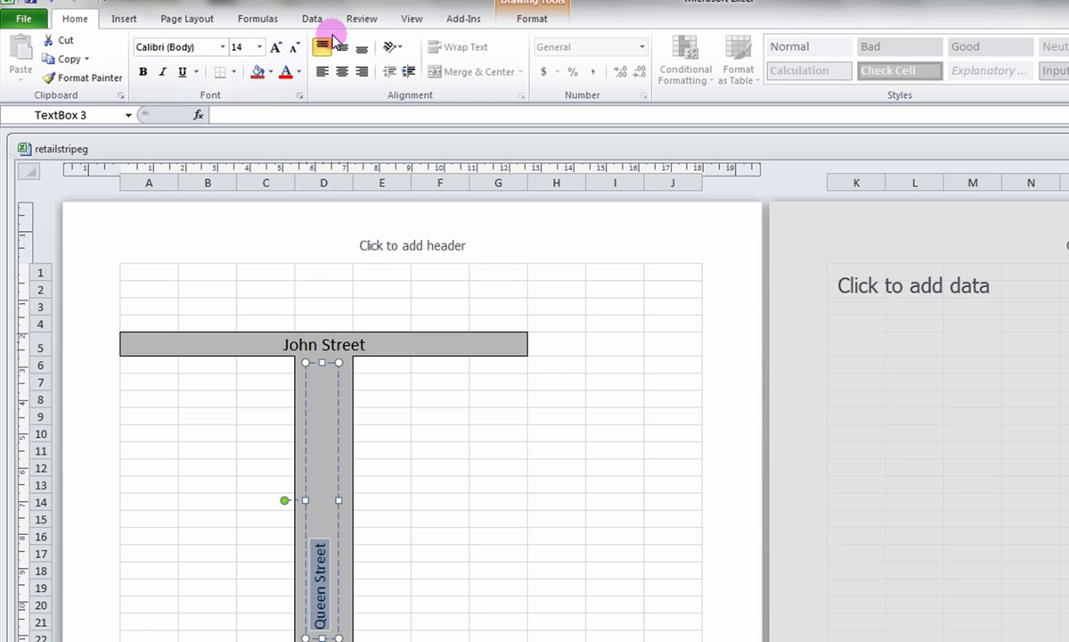
left_click(343, 72)
left_click(401, 535)
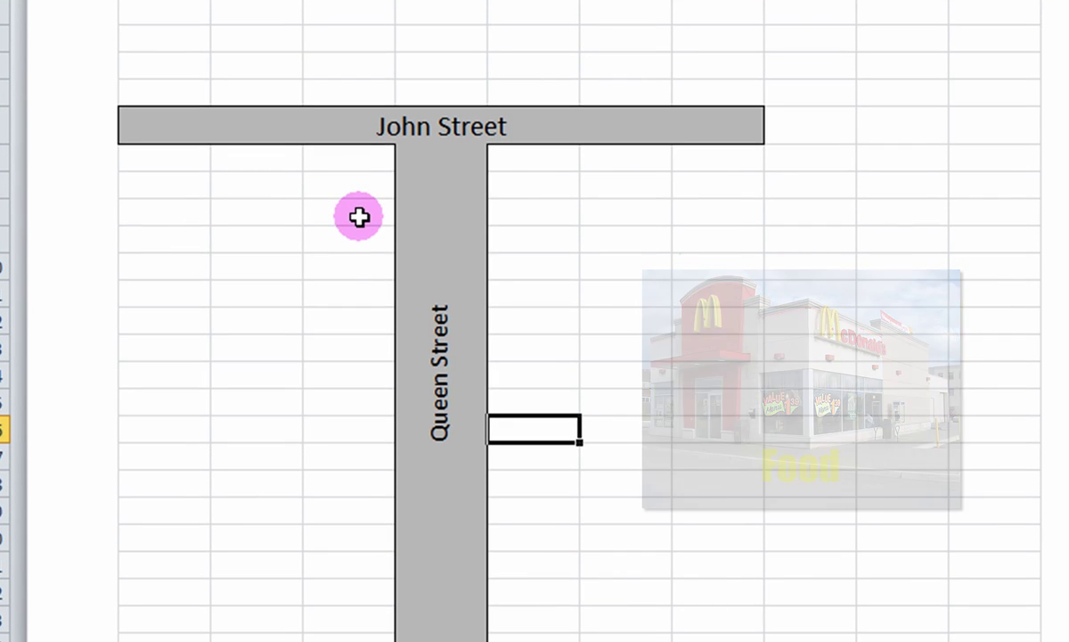
Step: Fill cell C8, left of Queen Street, with a rose colour
right_click(358, 217)
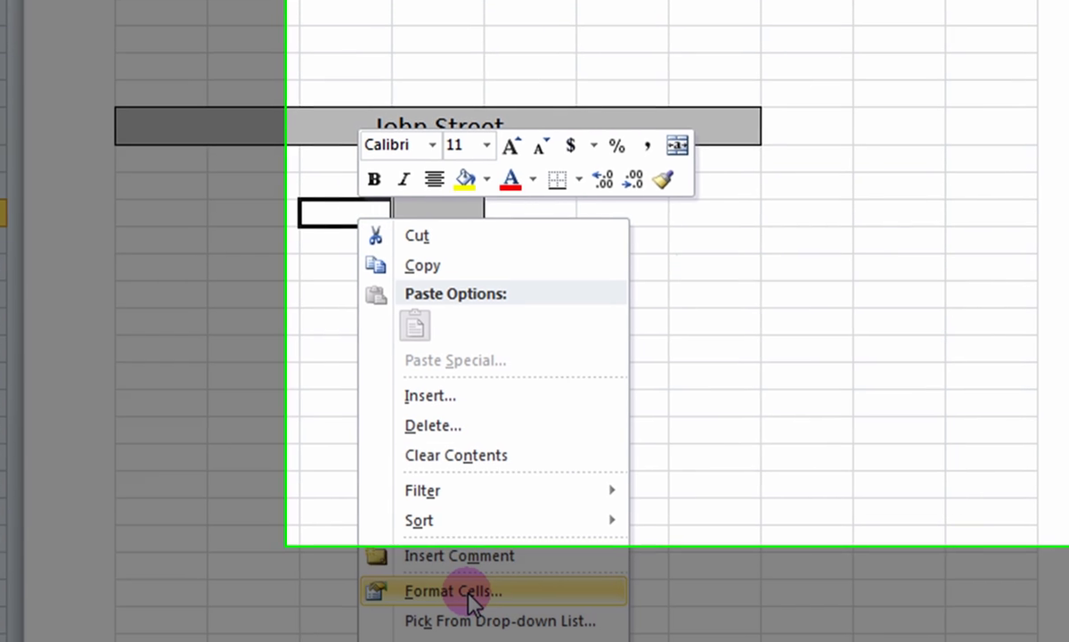
left_click(453, 590)
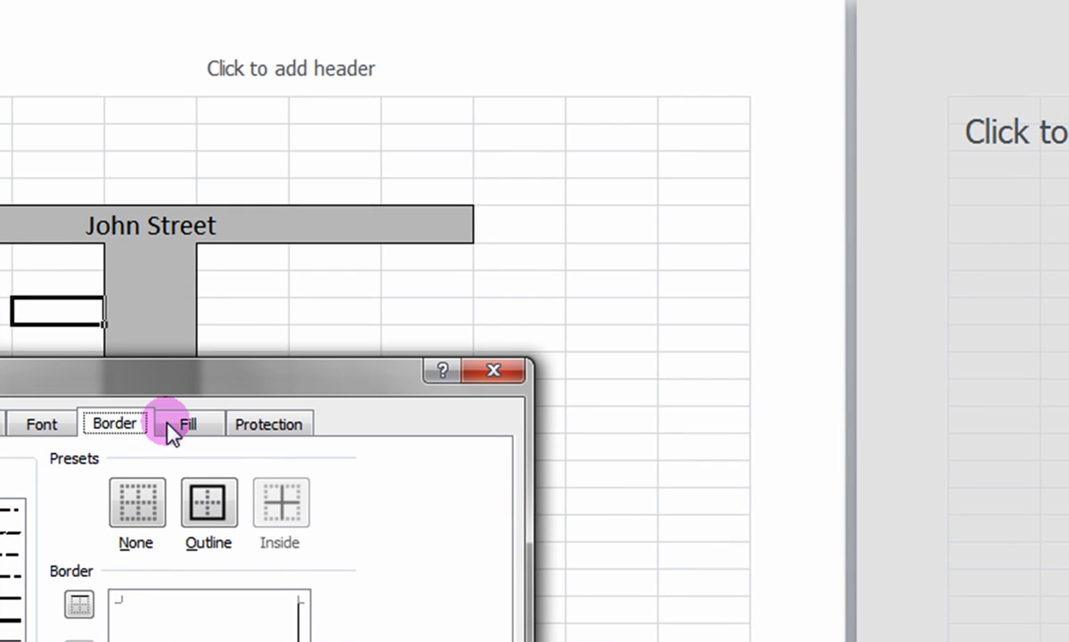
left_click_drag(171, 432, 715, 14)
left_click(726, 59)
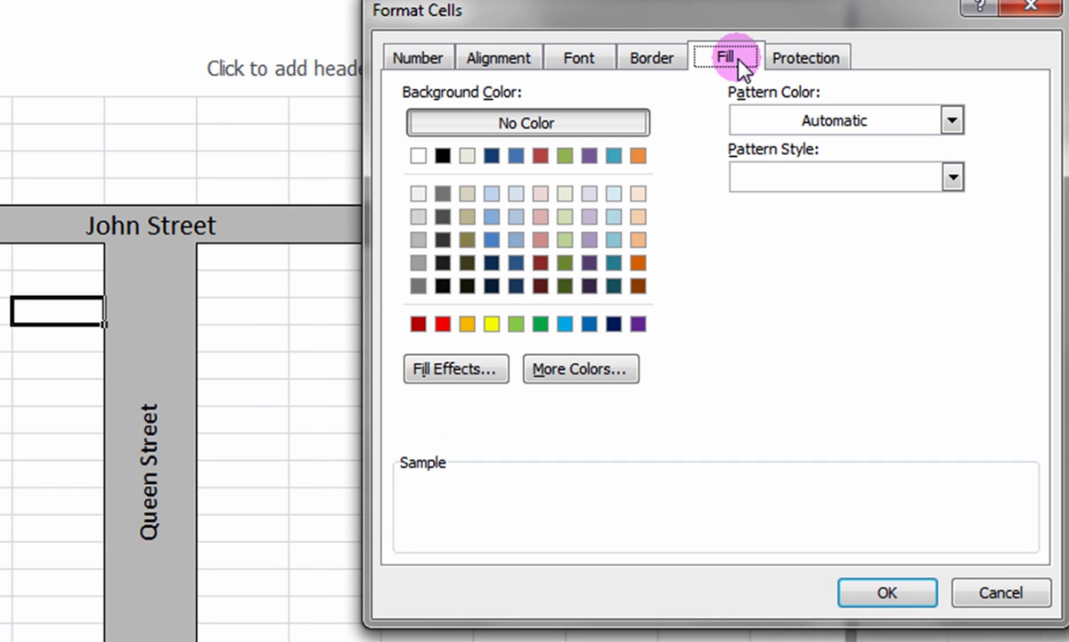
left_click(536, 240)
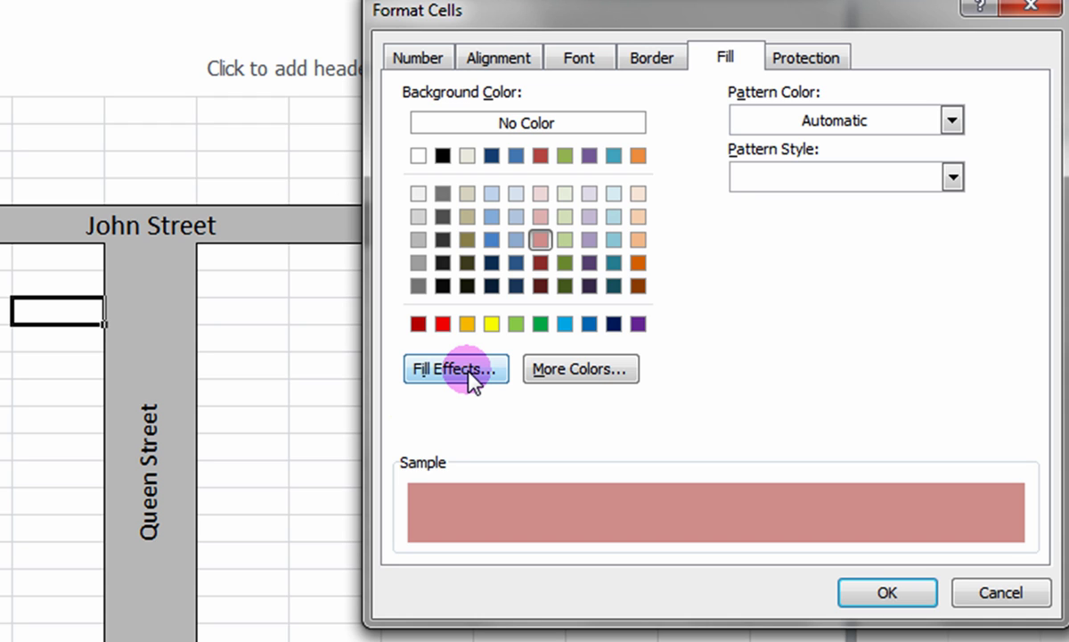
Step: Give C8 a thick outline border, then select G10:G13 right of Queen Street
left_click(659, 61)
left_click(544, 257)
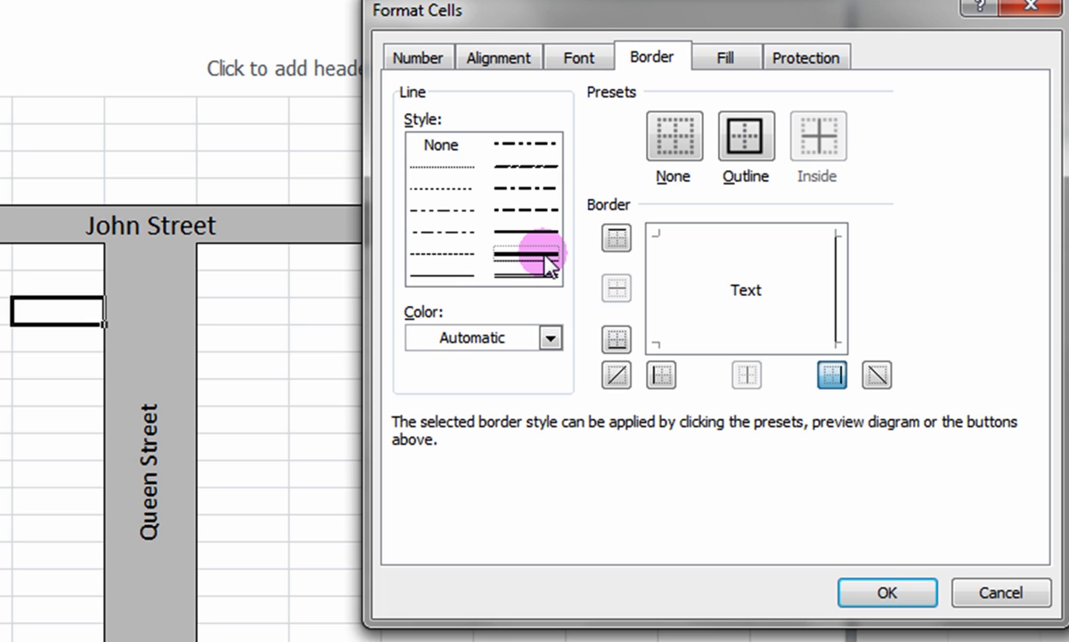
left_click(748, 137)
left_click(895, 588)
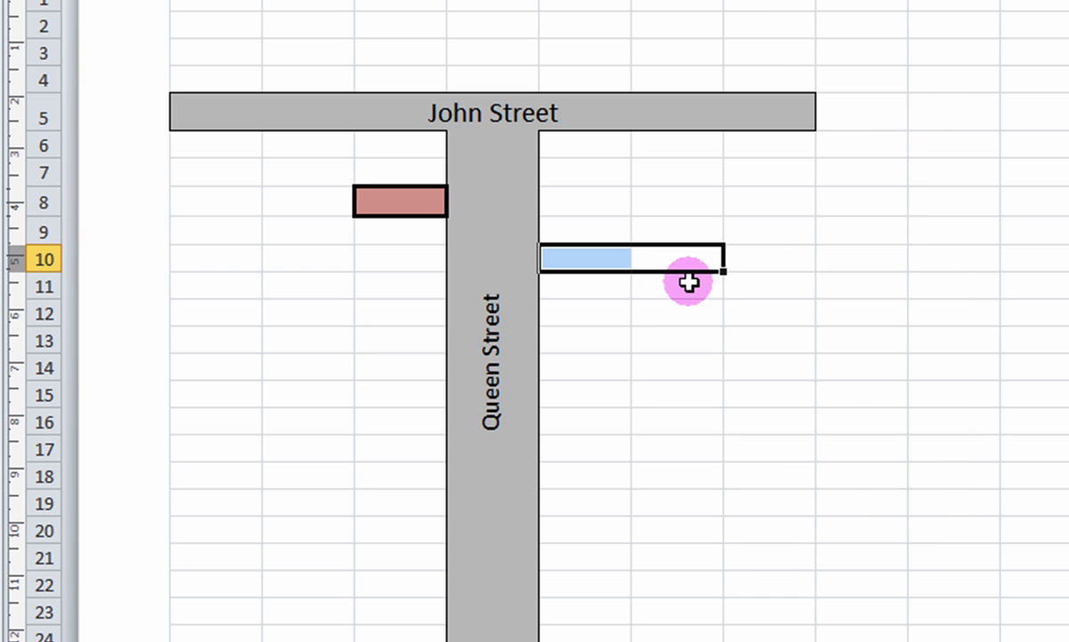
left_click(689, 284)
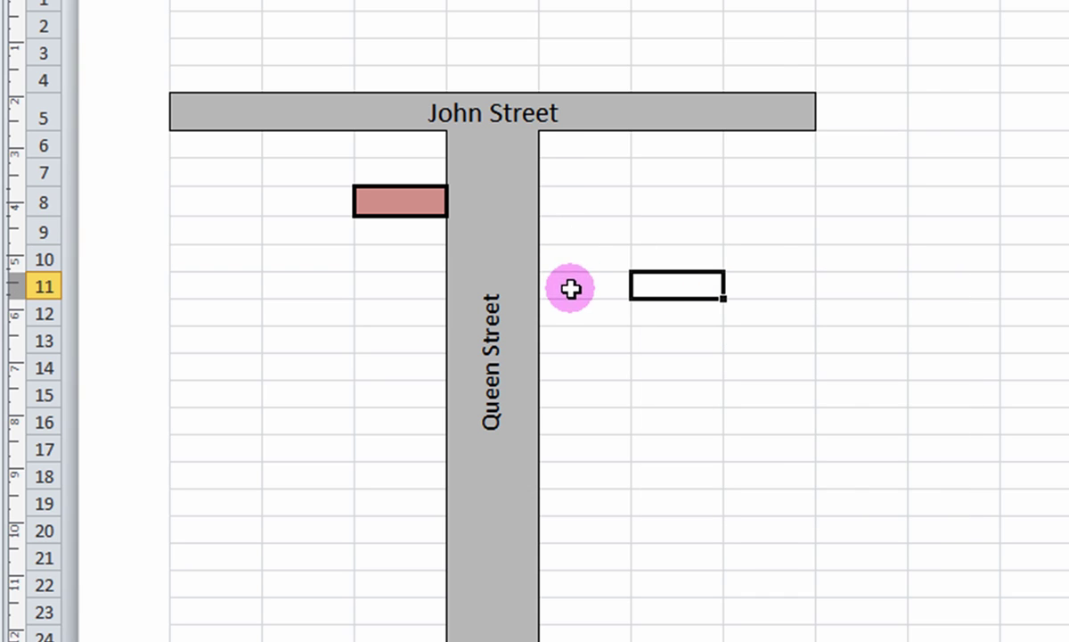
left_click_drag(571, 260, 571, 339)
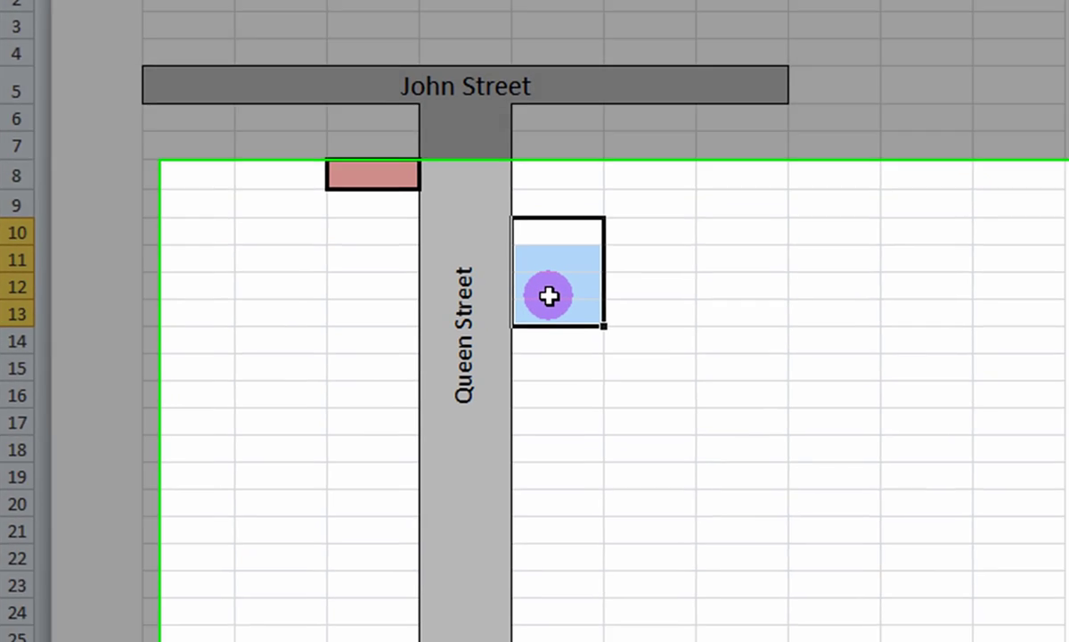
Step: Border the four cells right of Queen Street with a thick outline and thin inside dividers
right_click(571, 337)
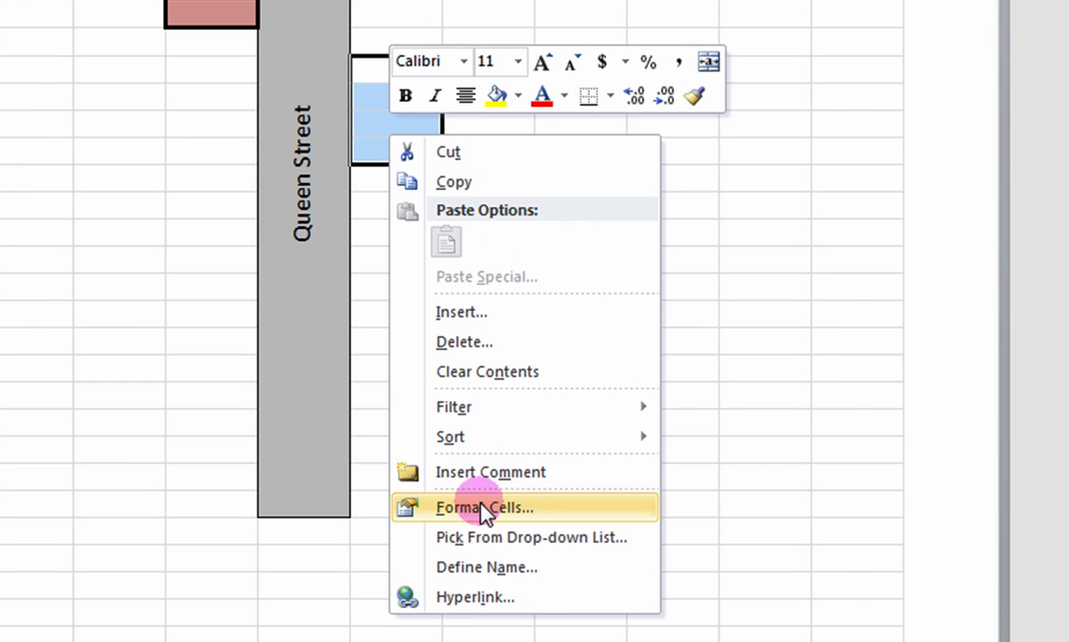
left_click(482, 510)
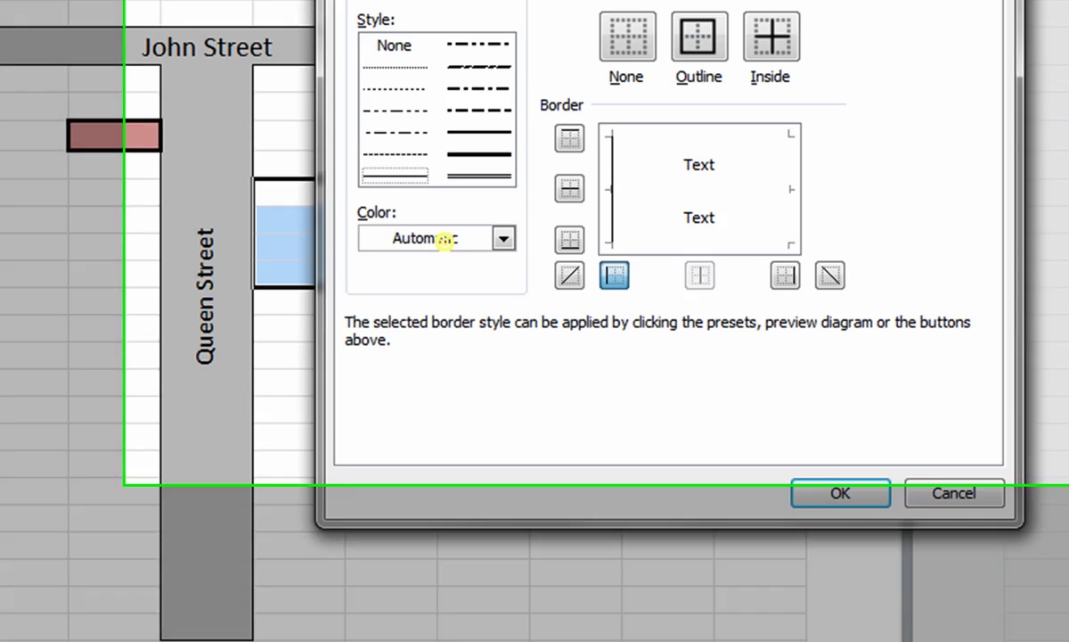
left_click(604, 0)
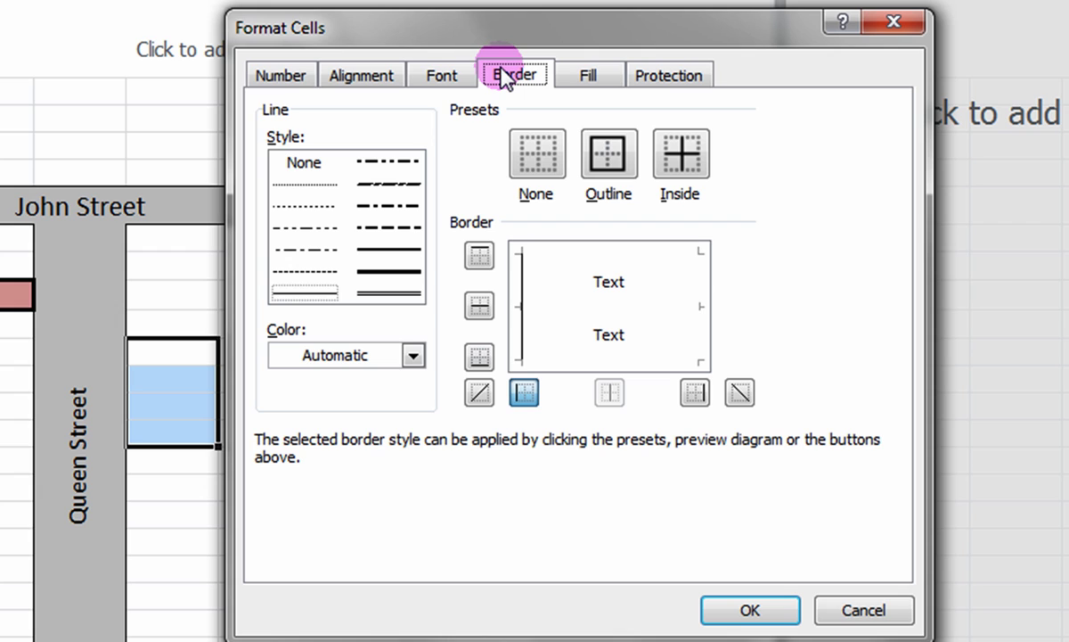
left_click(408, 273)
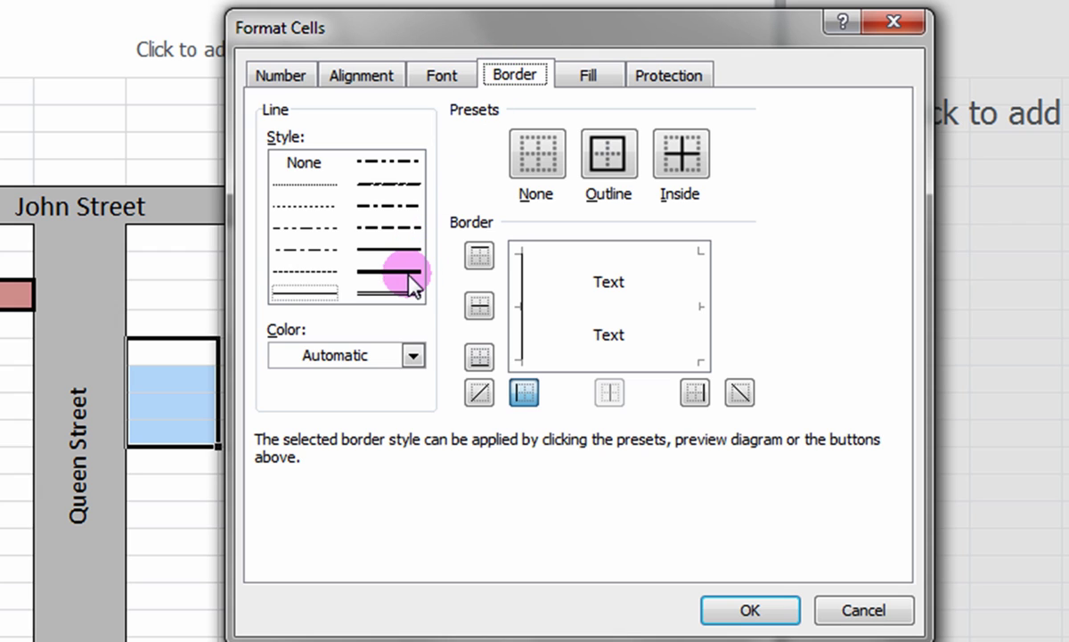
left_click(606, 162)
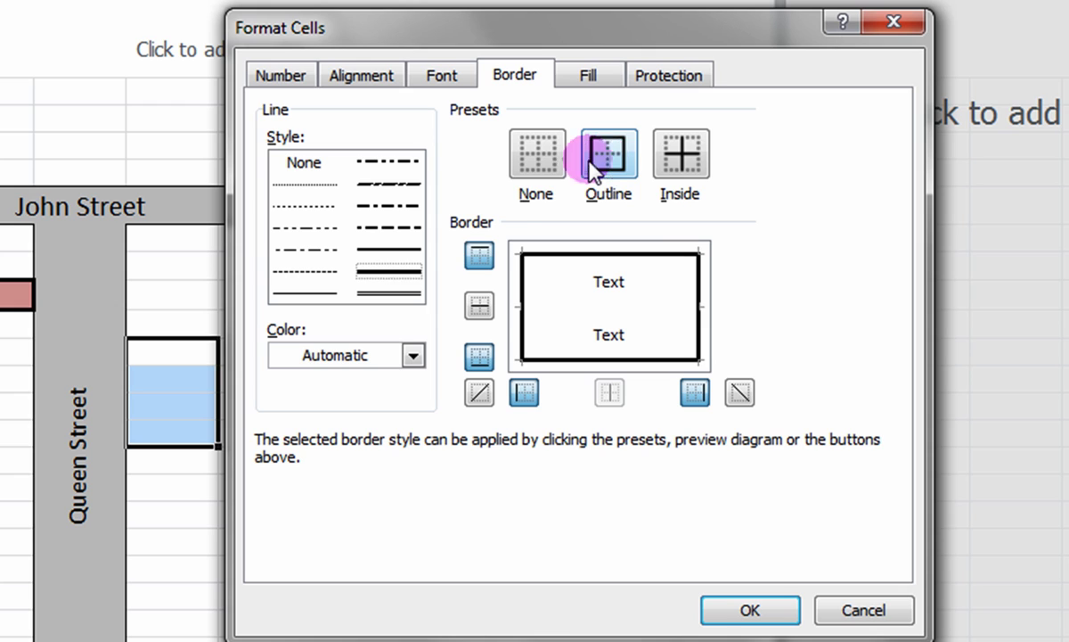
left_click(328, 294)
left_click(319, 294)
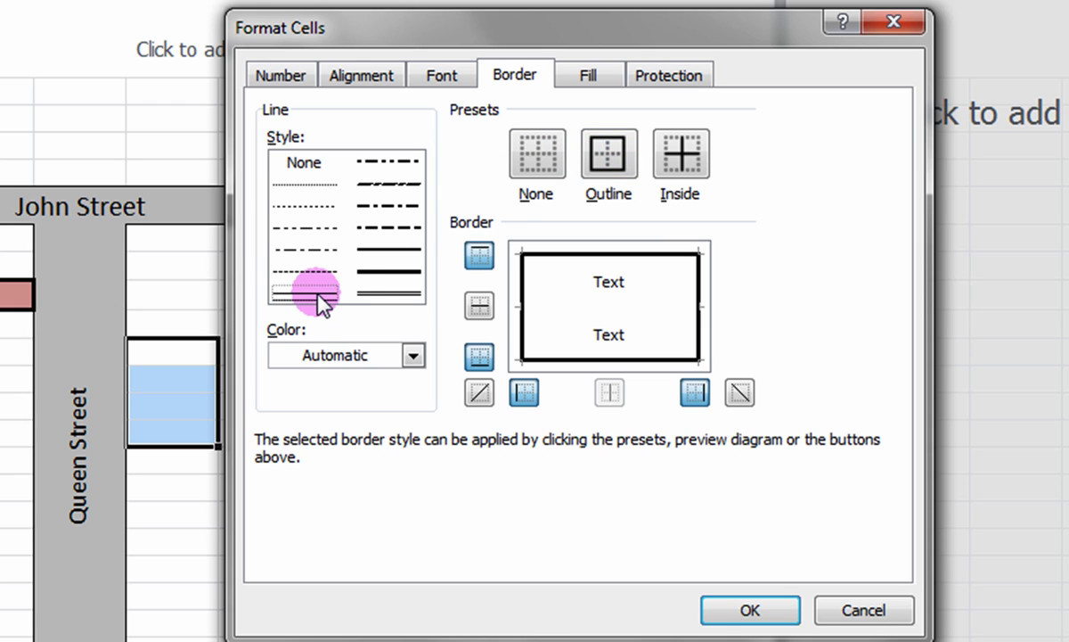
left_click(680, 160)
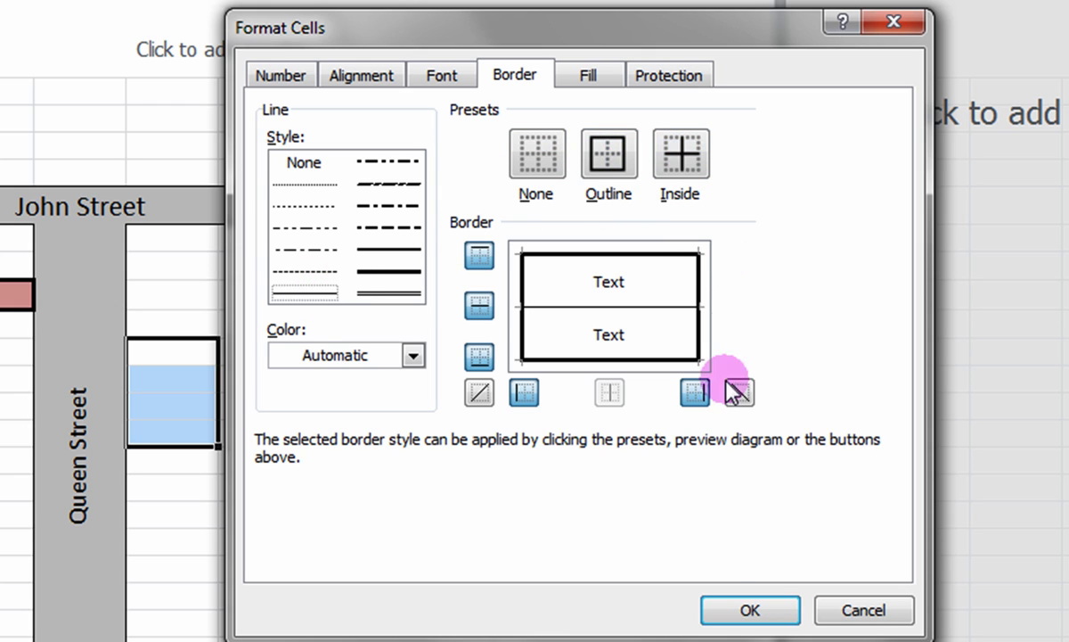
left_click(747, 609)
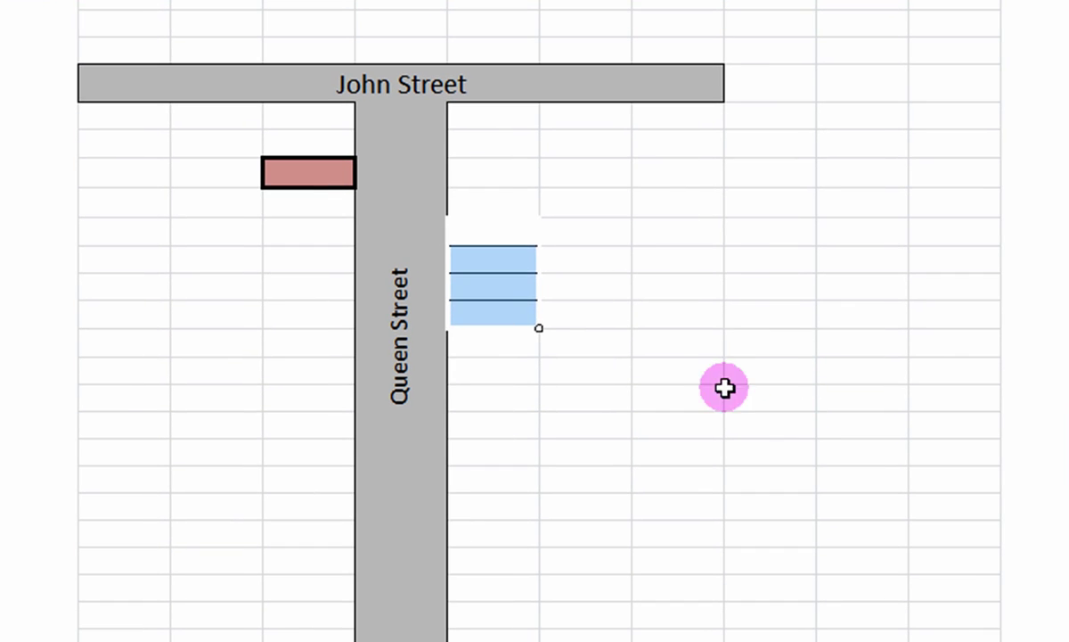
left_click(399, 475)
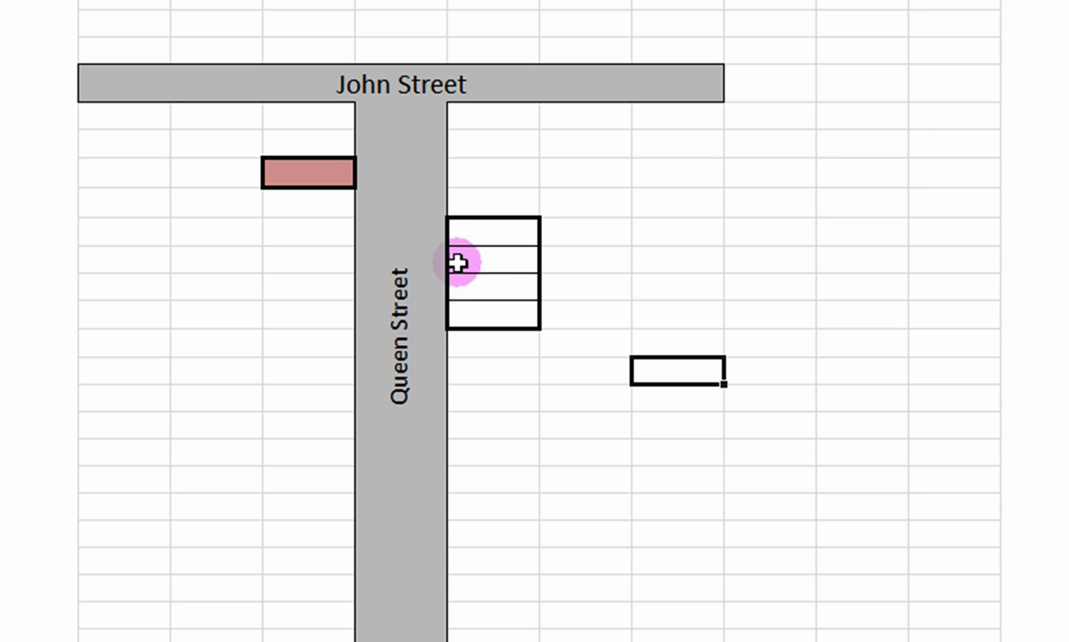
Step: Fill the block's top cell with red
right_click(479, 232)
left_click(574, 608)
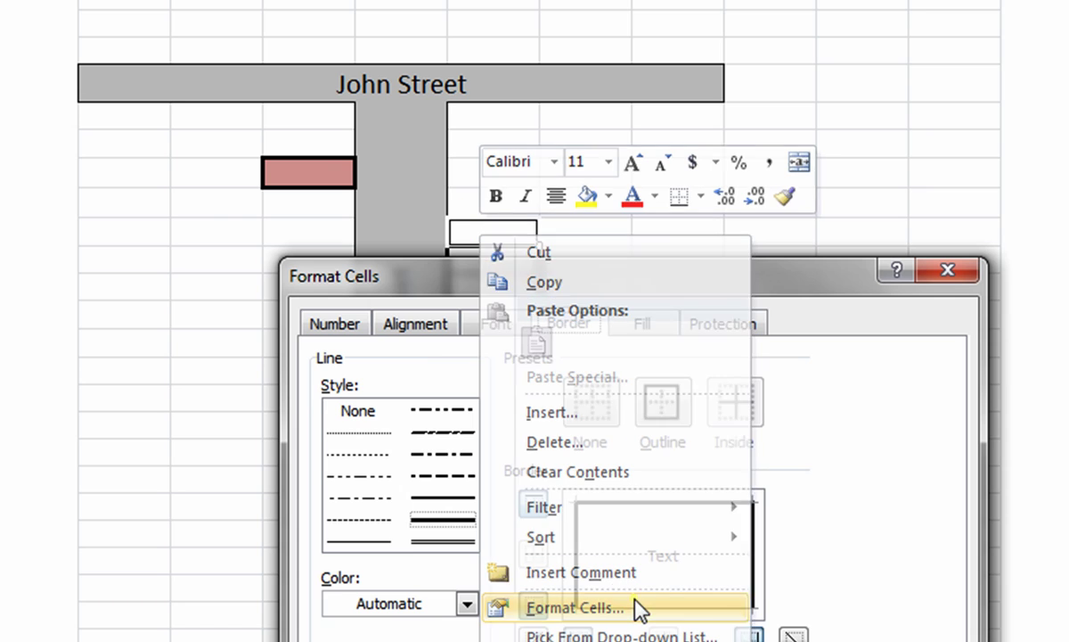
left_click(635, 326)
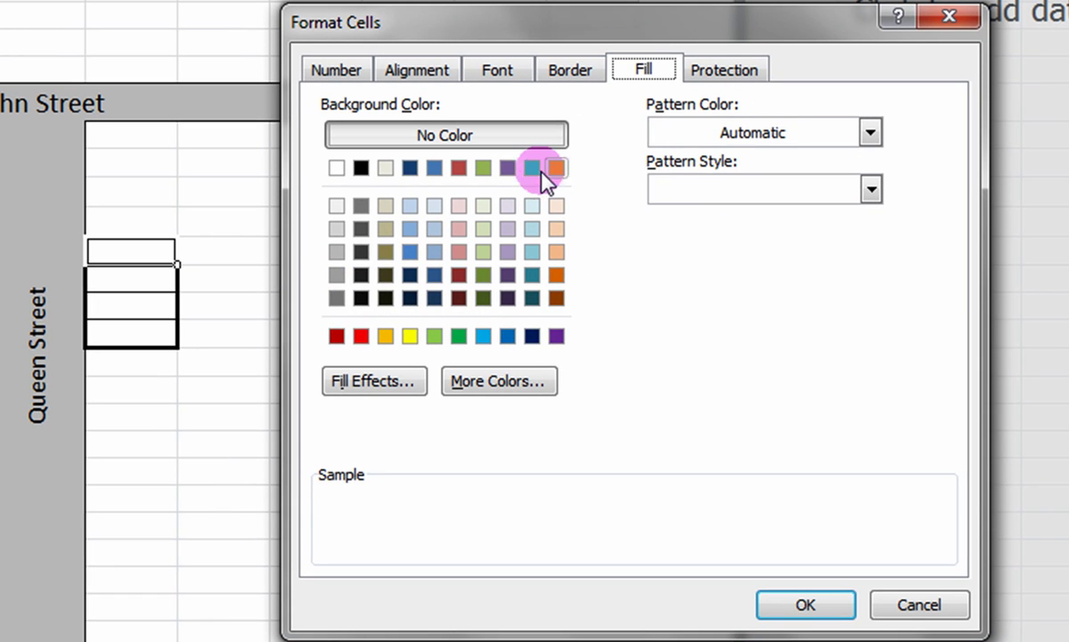
left_click(458, 168)
left_click(806, 604)
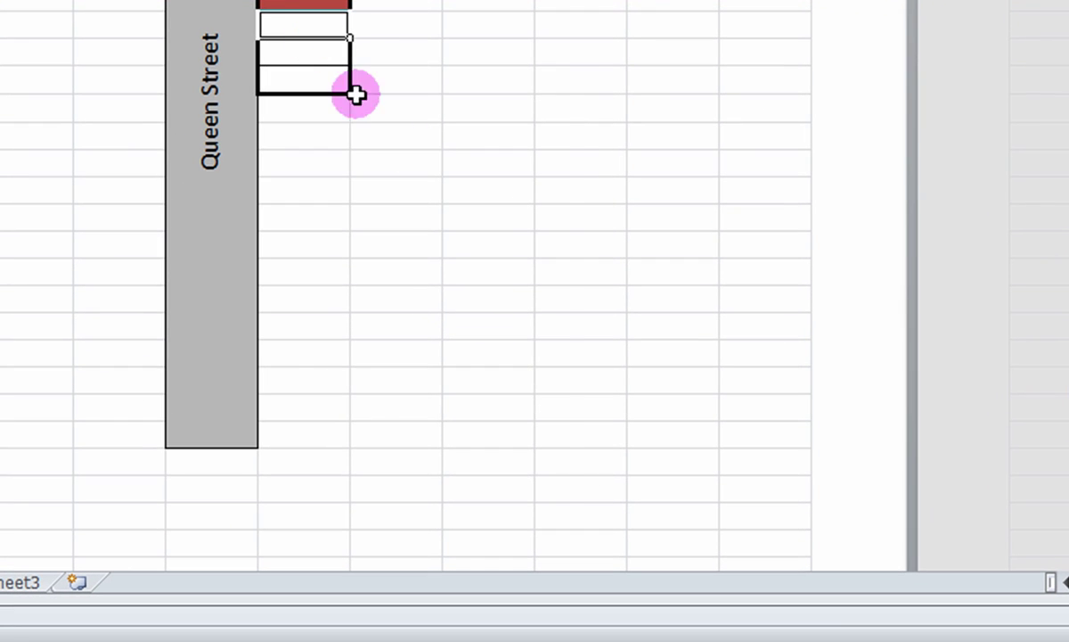
Step: Fill the block's second cell with green
right_click(207, 154)
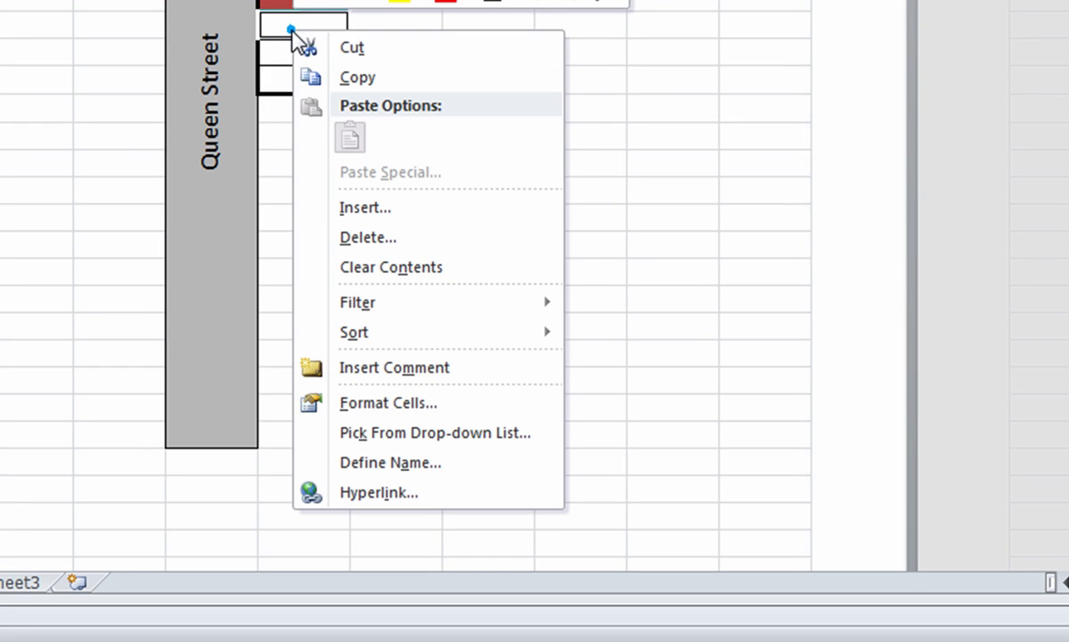
left_click(395, 406)
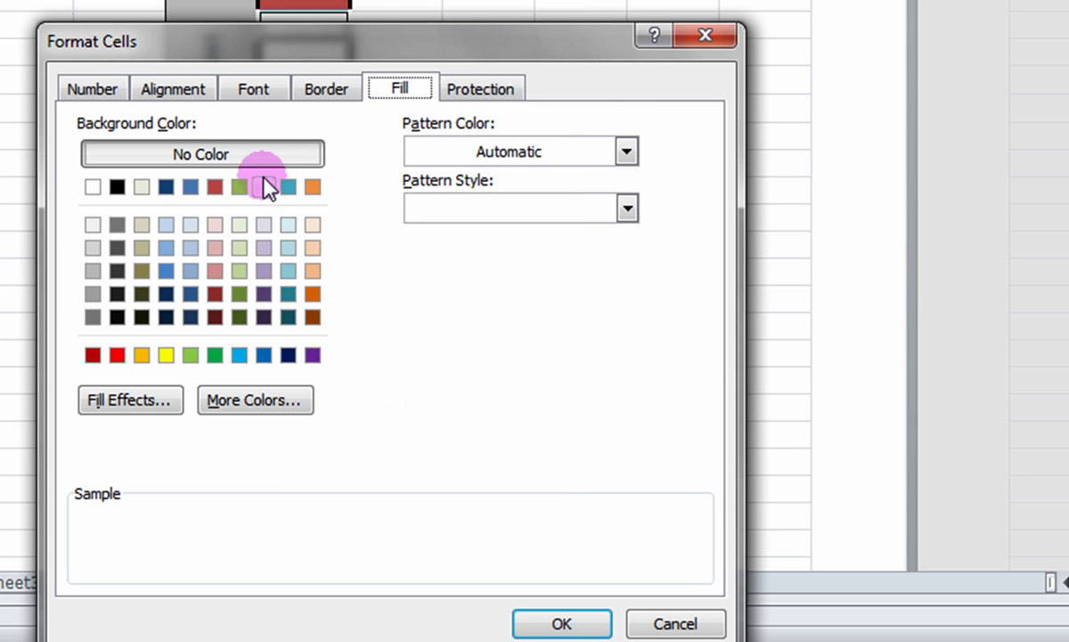
left_click(239, 186)
left_click(561, 623)
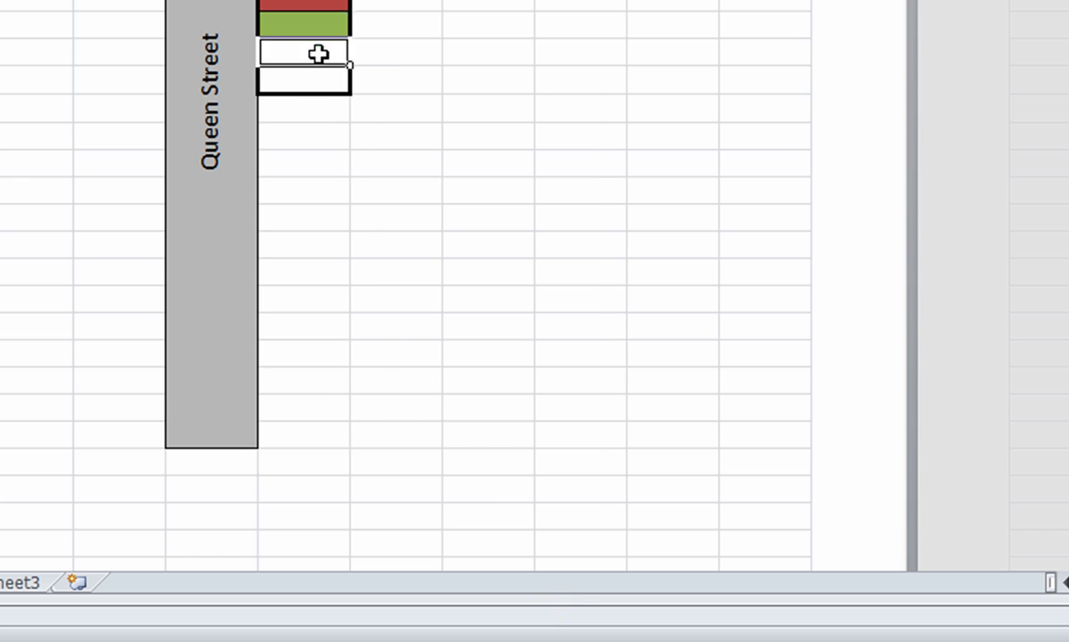
Step: Fill the block's bottom two cells with orange
right_click(317, 54)
left_click(299, 67)
left_click_drag(299, 52, 299, 74)
right_click(299, 74)
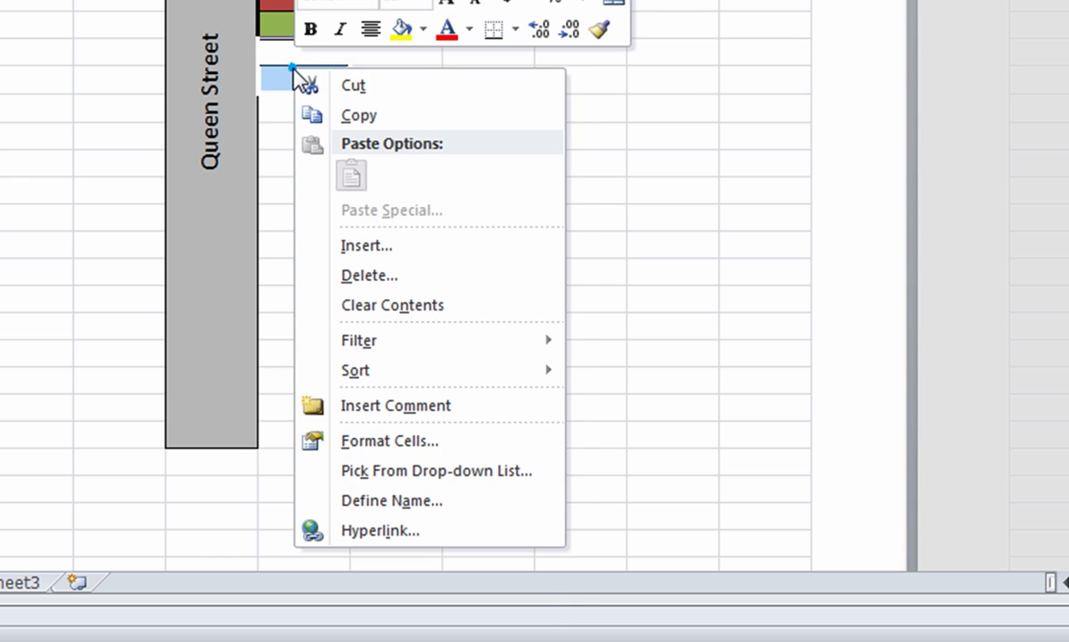
left_click(392, 440)
left_click(342, 187)
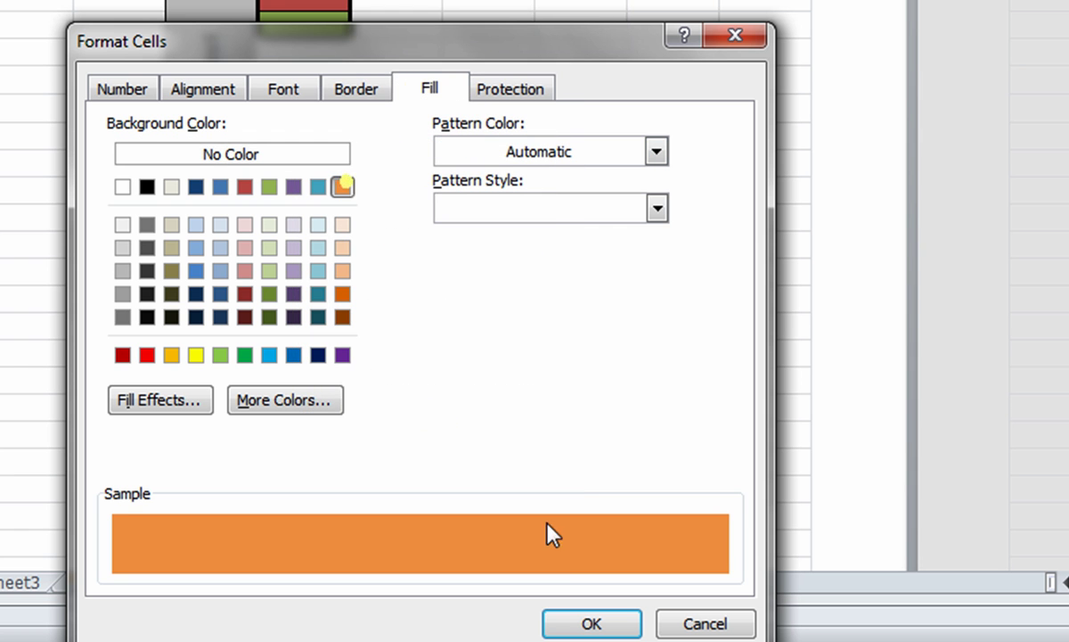
left_click(570, 622)
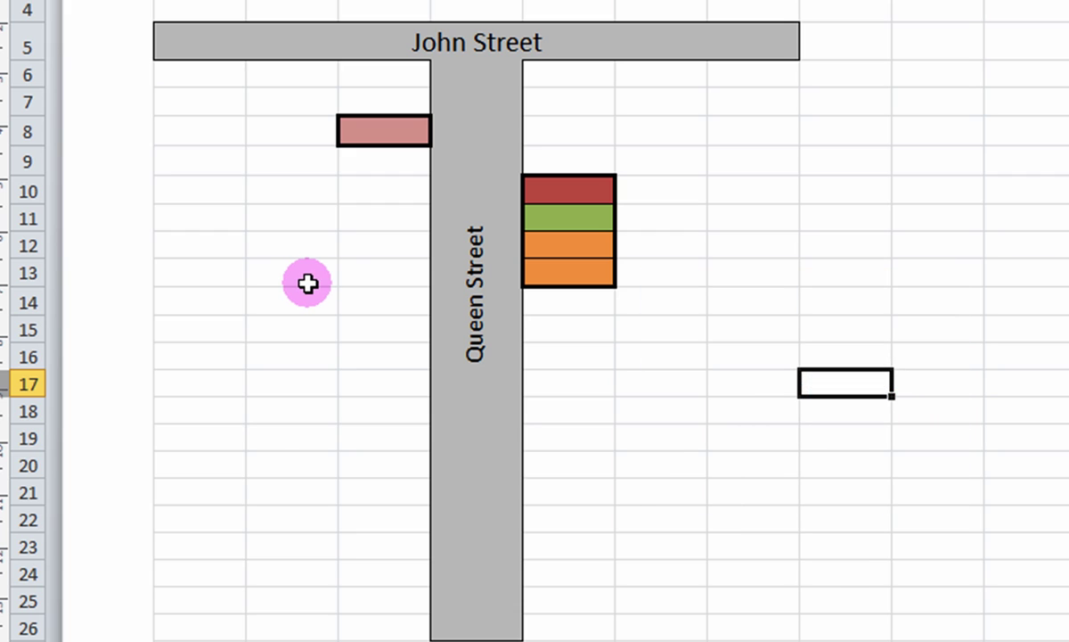
Step: Give the two-column block left of Queen Street, rows 12–15, a thick outline and thin inner lines
left_click_drag(310, 249, 384, 332)
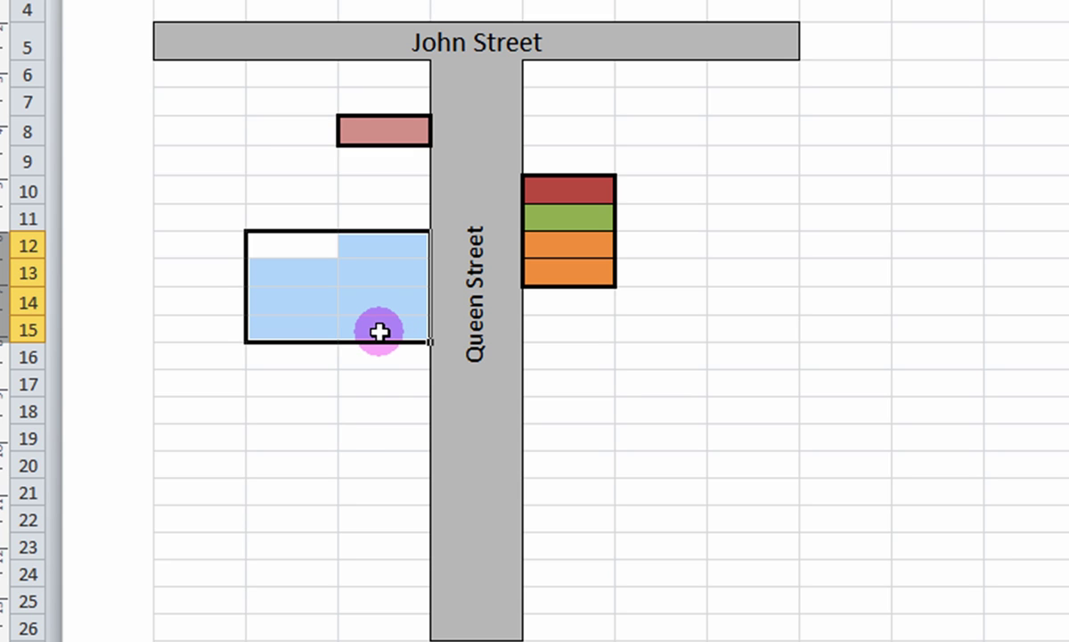
right_click(376, 262)
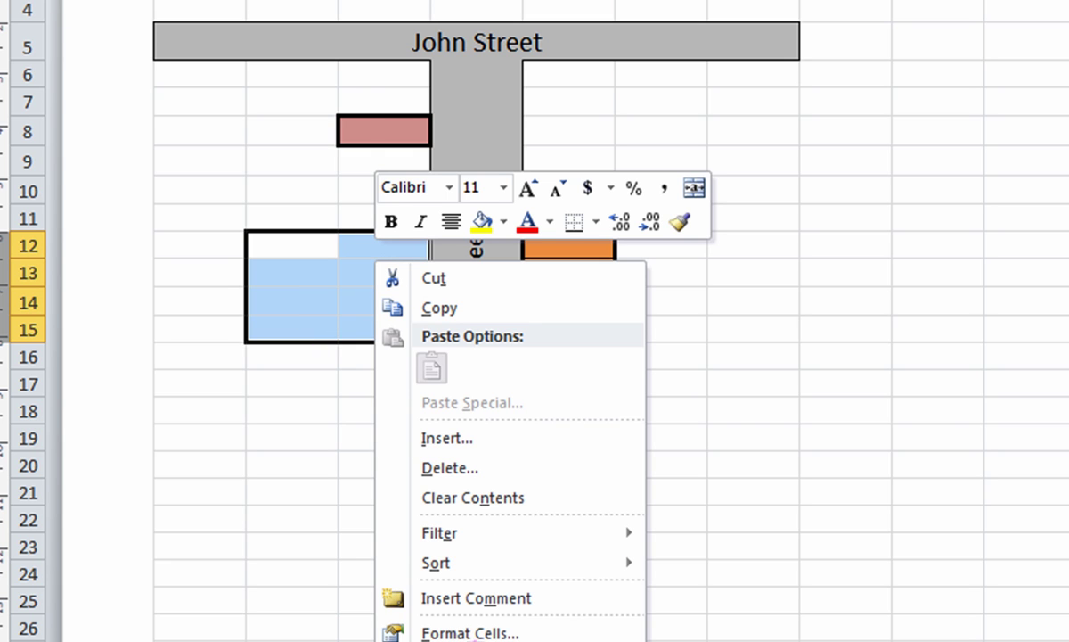
left_click(464, 632)
left_click(202, 349)
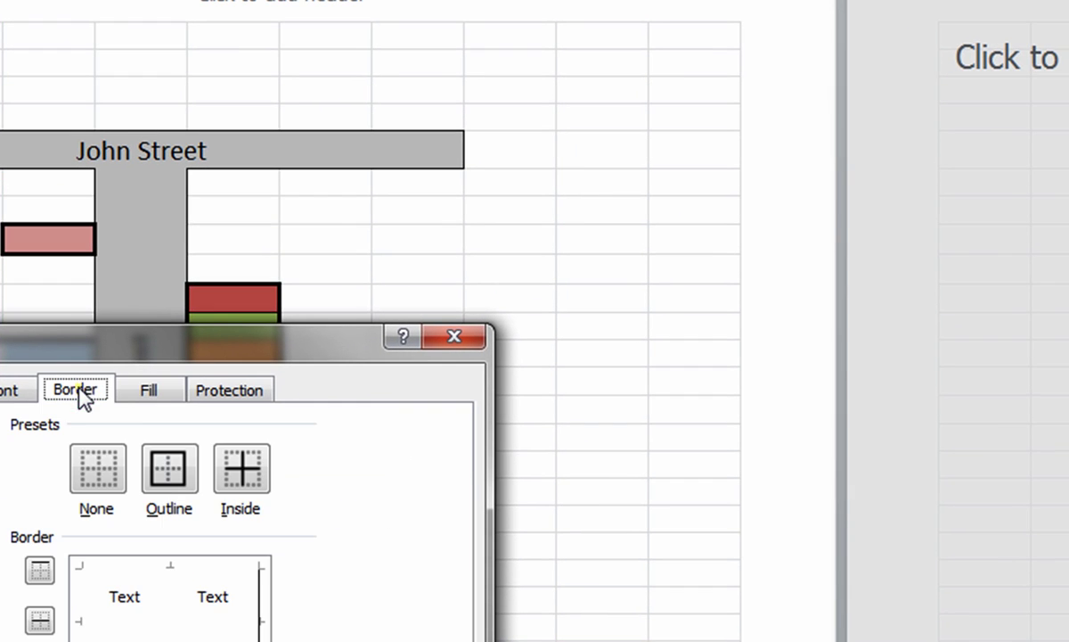
left_click_drag(388, 303, 990, 0)
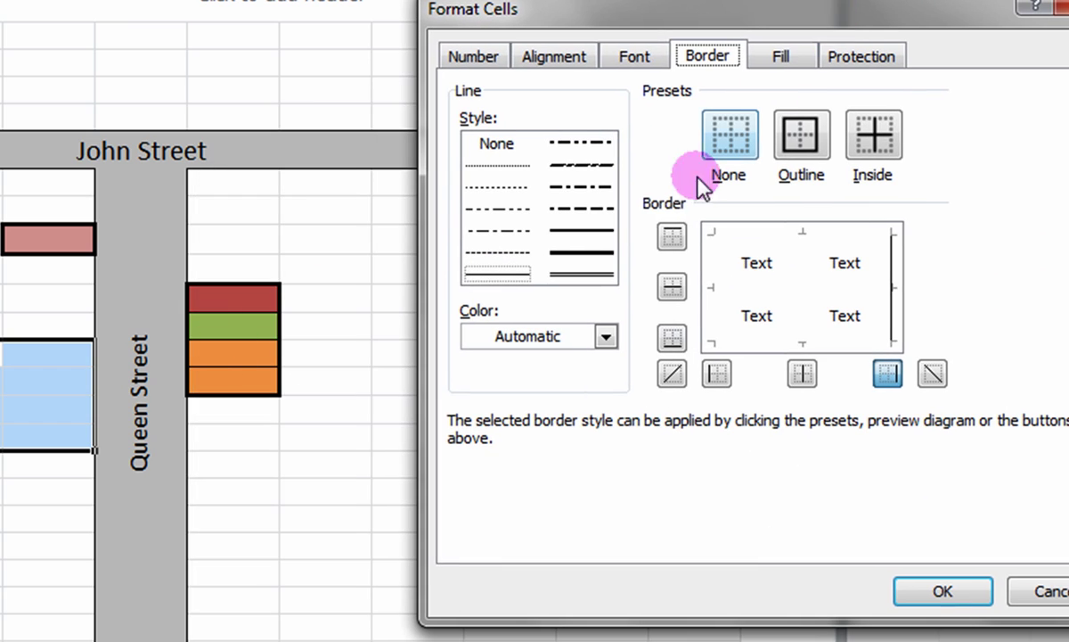
left_click(606, 252)
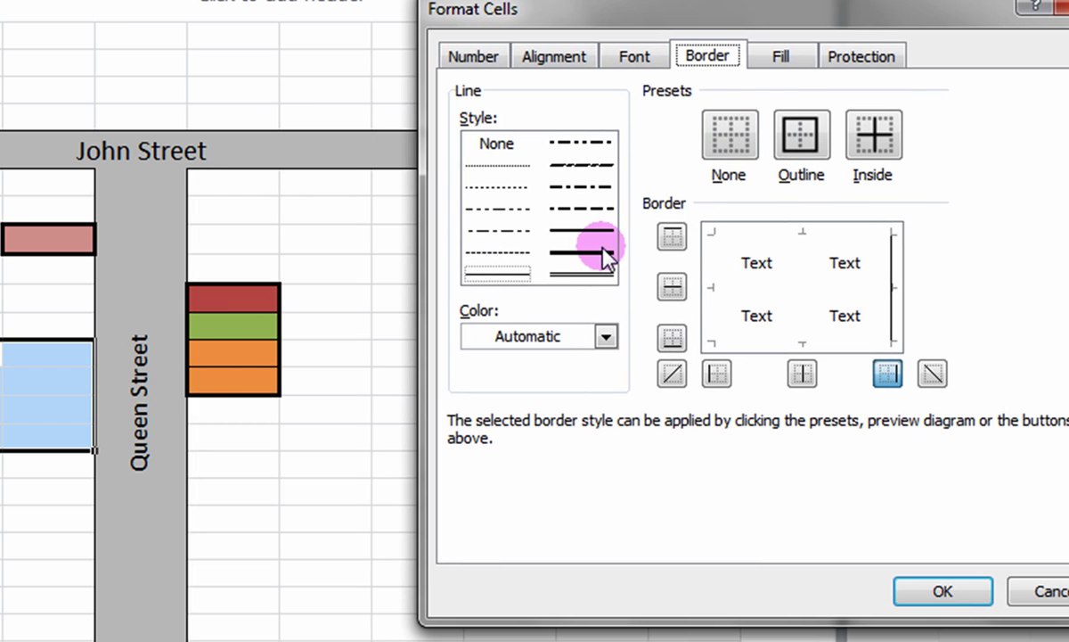
left_click(806, 143)
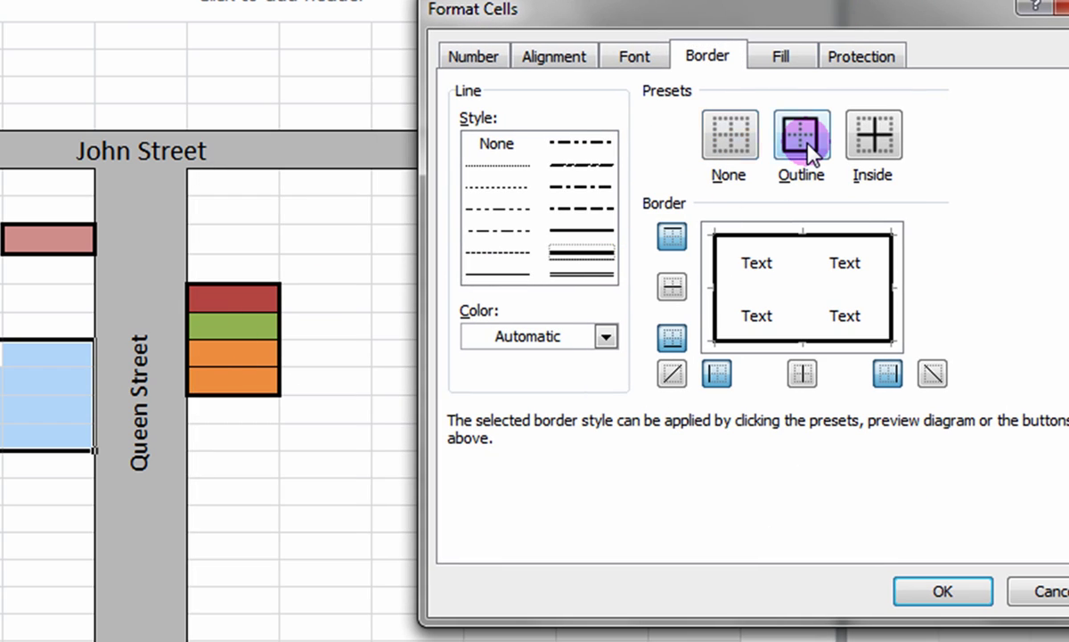
left_click(517, 276)
left_click(869, 174)
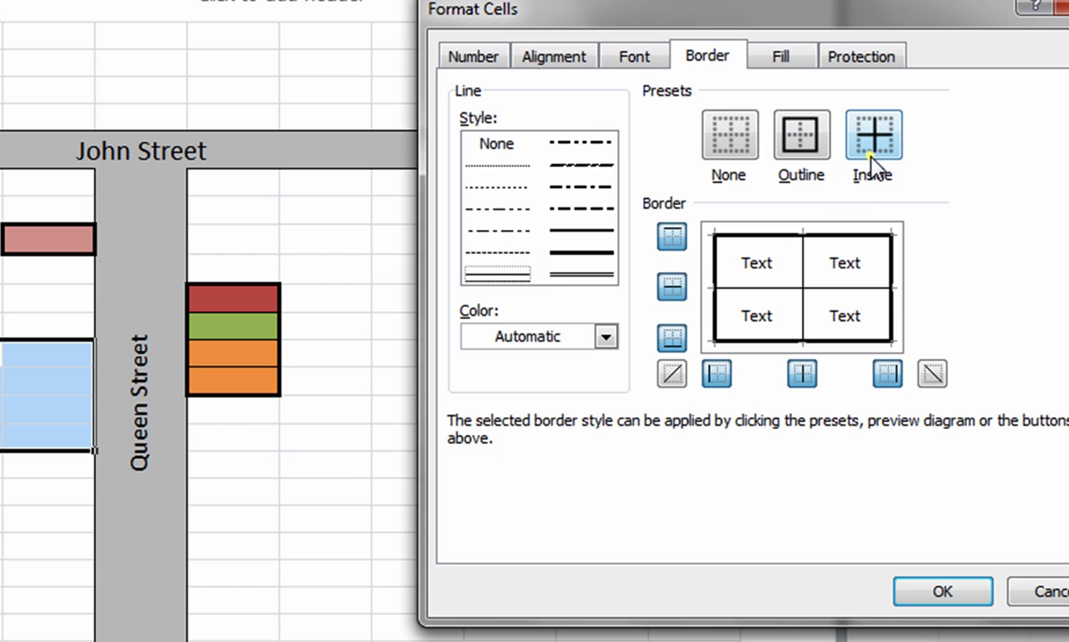
left_click(873, 164)
Step: Add a dash-dot-dot divider between the building's two columns and apply the borders
left_click(497, 253)
left_click(501, 252)
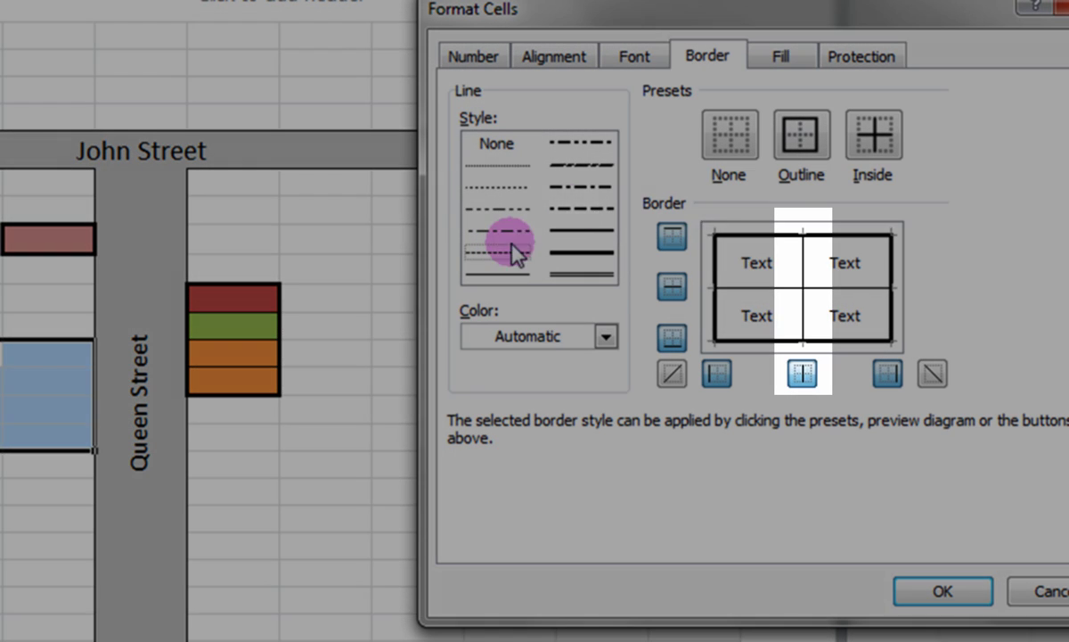
left_click(802, 374)
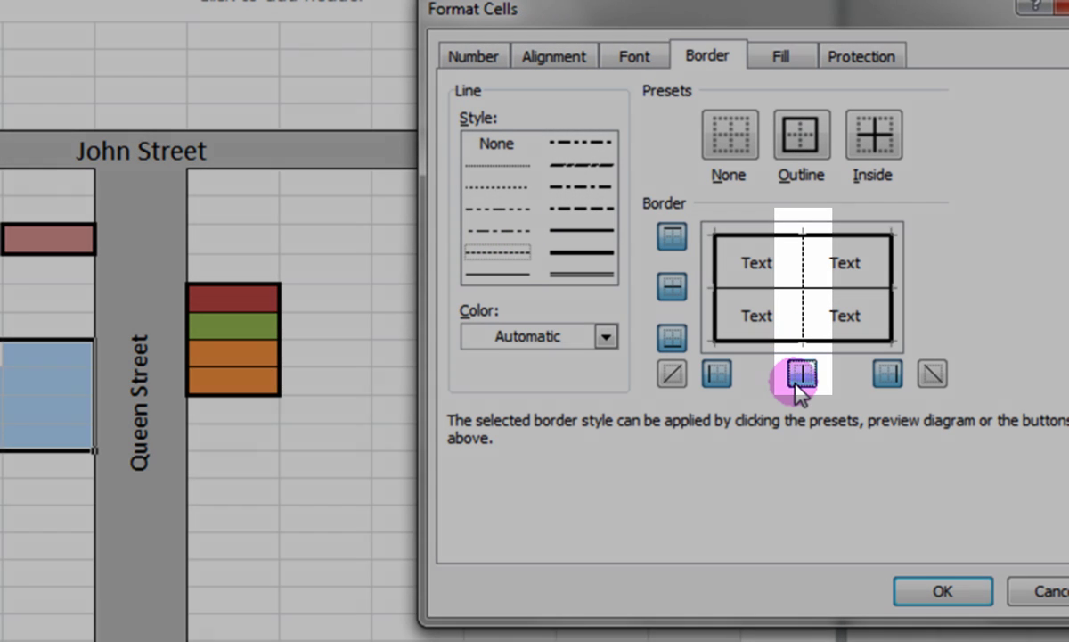
left_click(985, 589)
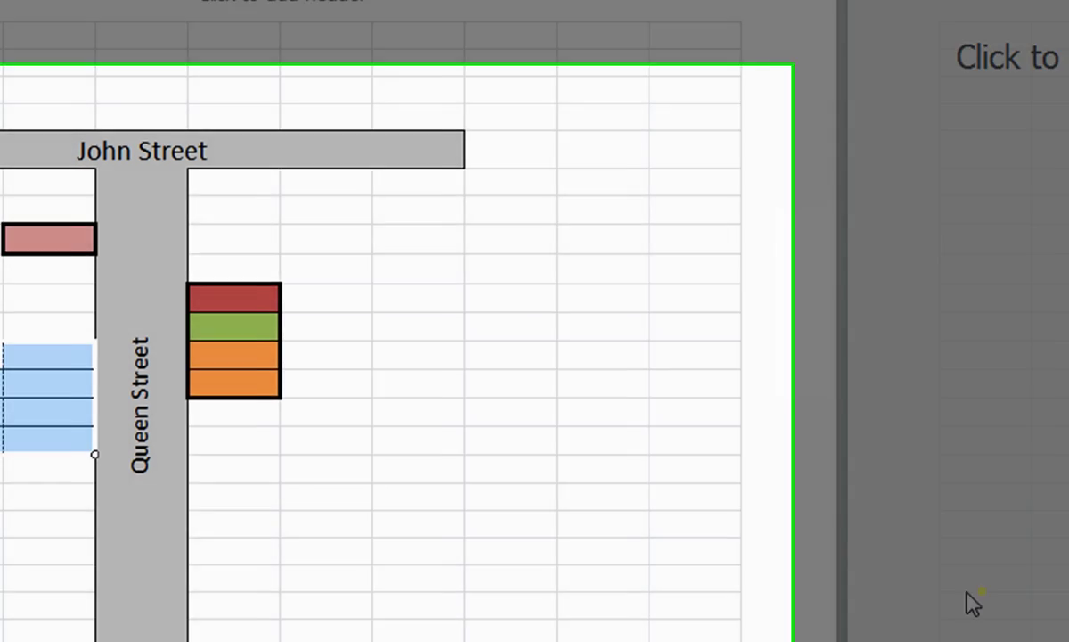
left_click(539, 450)
left_click(592, 441)
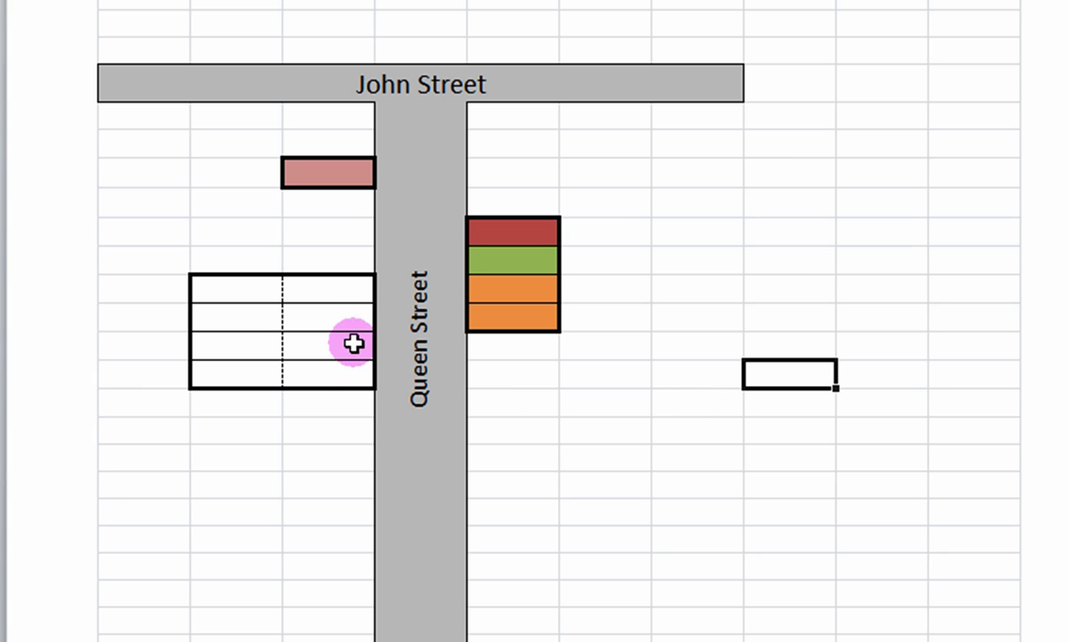
Step: Fill the building's top-right cell with orange
left_click(329, 288)
right_click(330, 289)
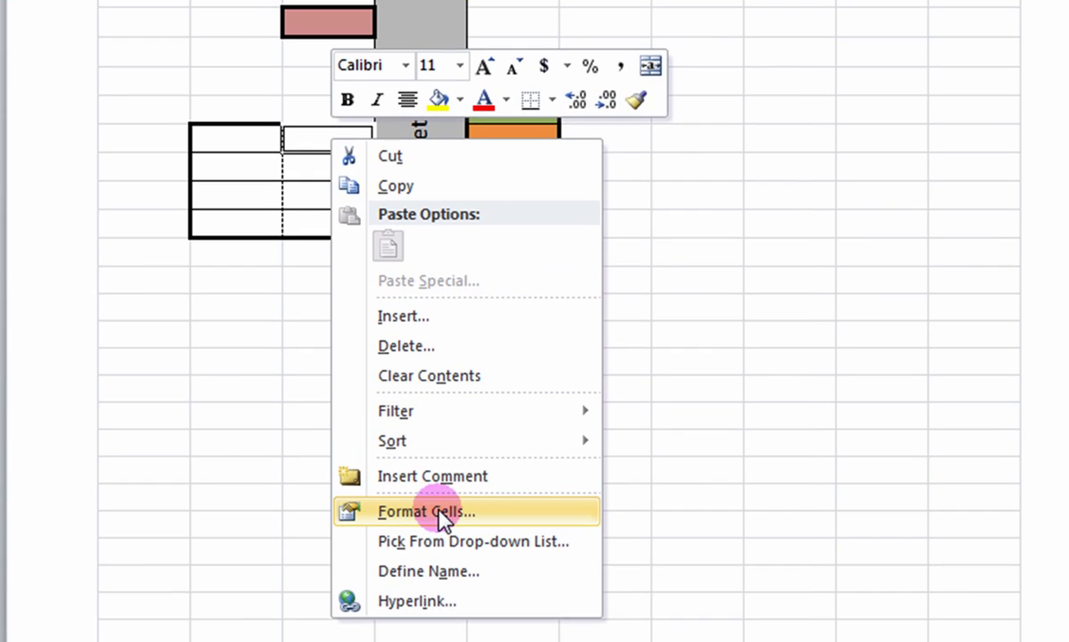
left_click(443, 510)
left_click_drag(517, 143, 941, 0)
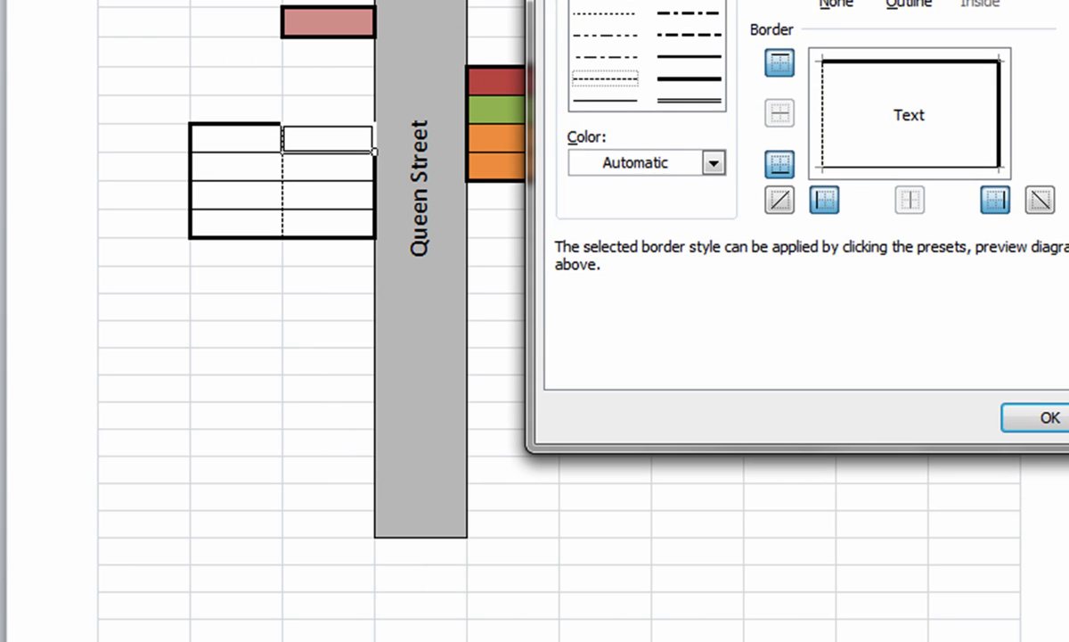
left_click(871, 0)
left_click(793, 2)
left_click(1027, 421)
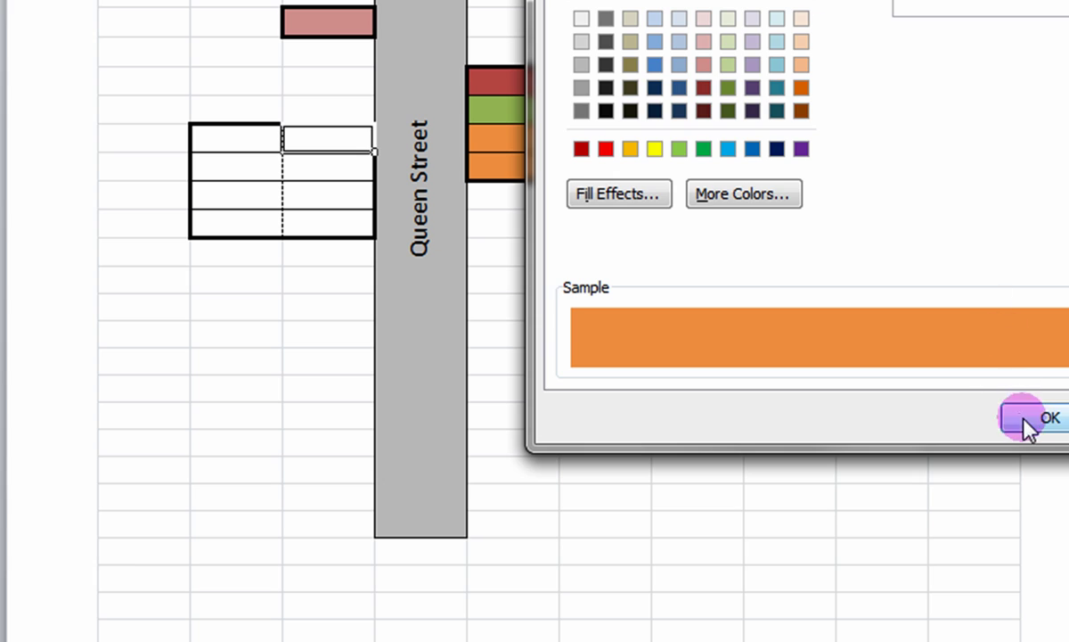
Step: Fill the next two right-column cells with teal
left_click(348, 170)
left_click_drag(348, 170, 344, 196)
right_click(347, 173)
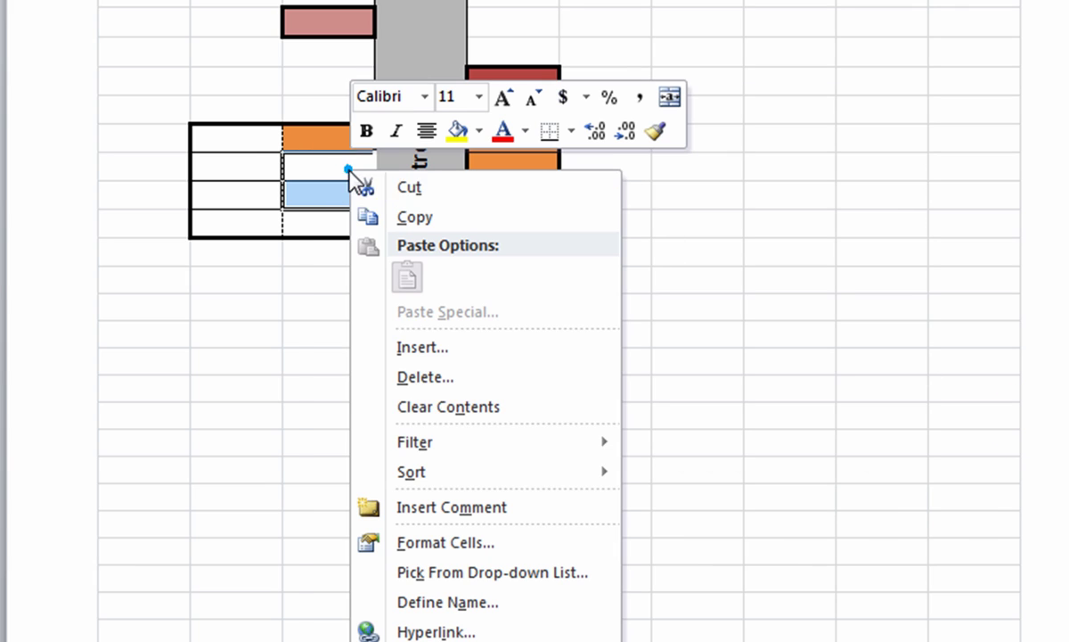
left_click(465, 543)
left_click(365, 271)
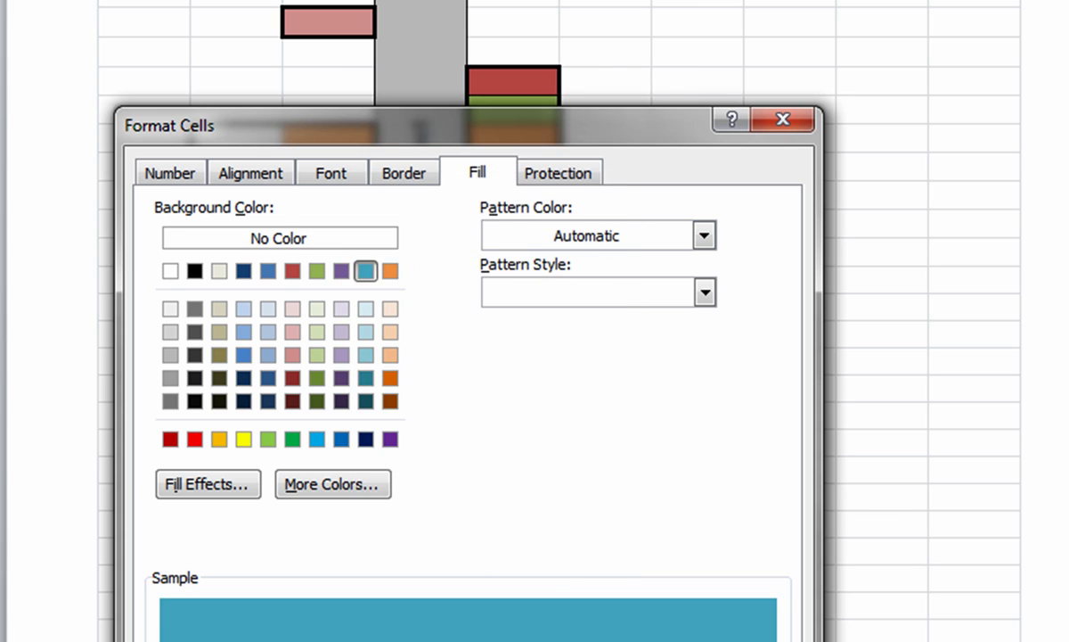
key("Return")
left_click(593, 463)
Step: Fill the bottom right-column cell with green
right_click(360, 227)
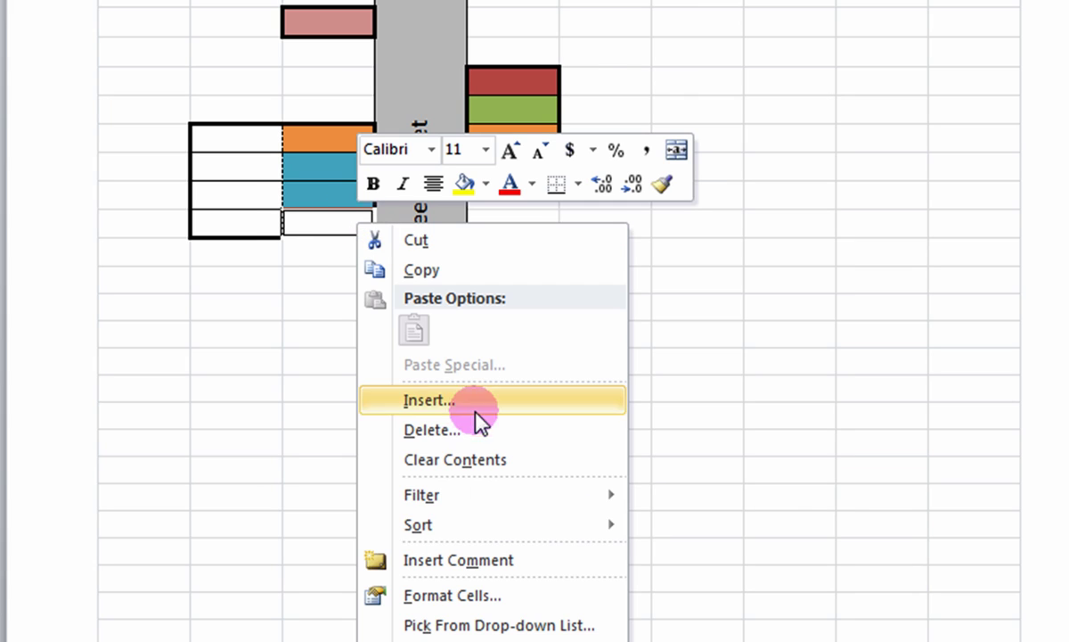
left_click(472, 596)
left_click(319, 271)
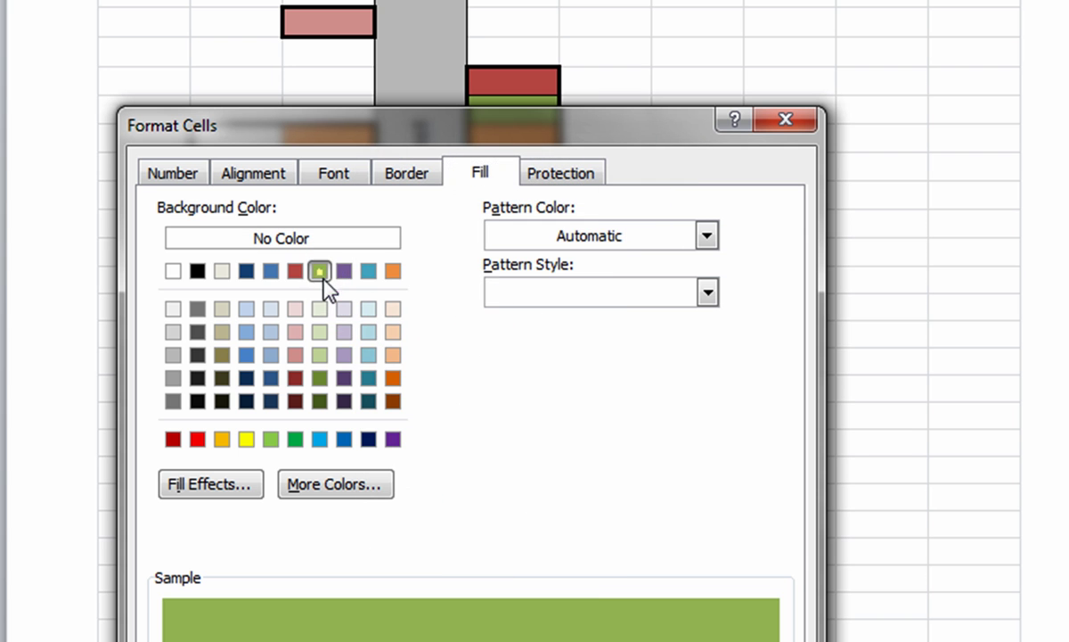
key("Return")
left_click(602, 389)
Step: Fill the building's whole left column with light pink
left_click(256, 143)
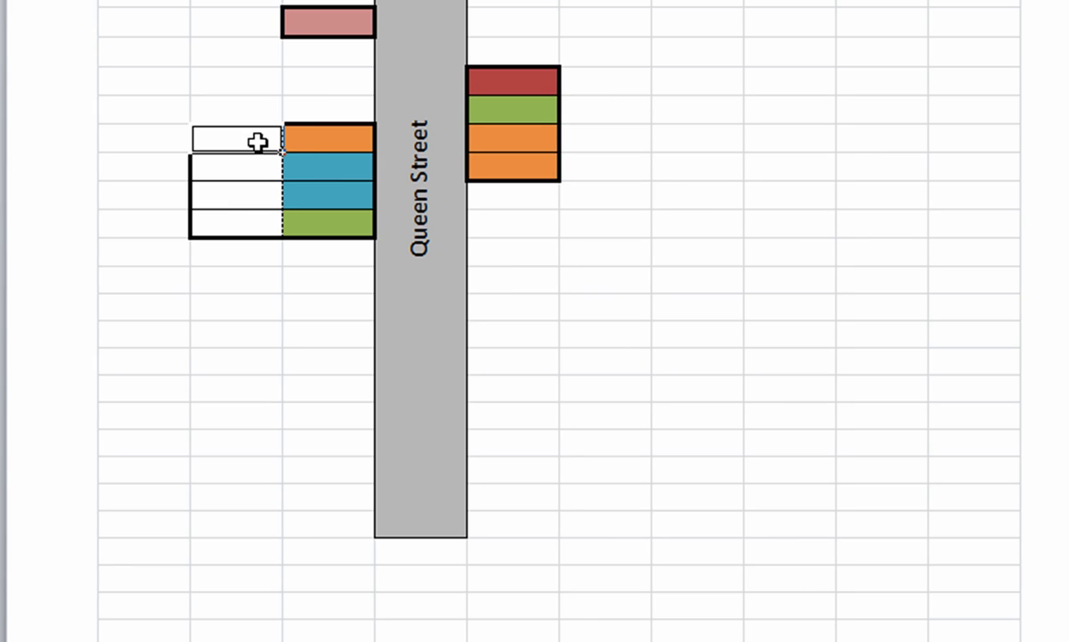
left_click_drag(257, 166, 255, 210)
right_click(263, 175)
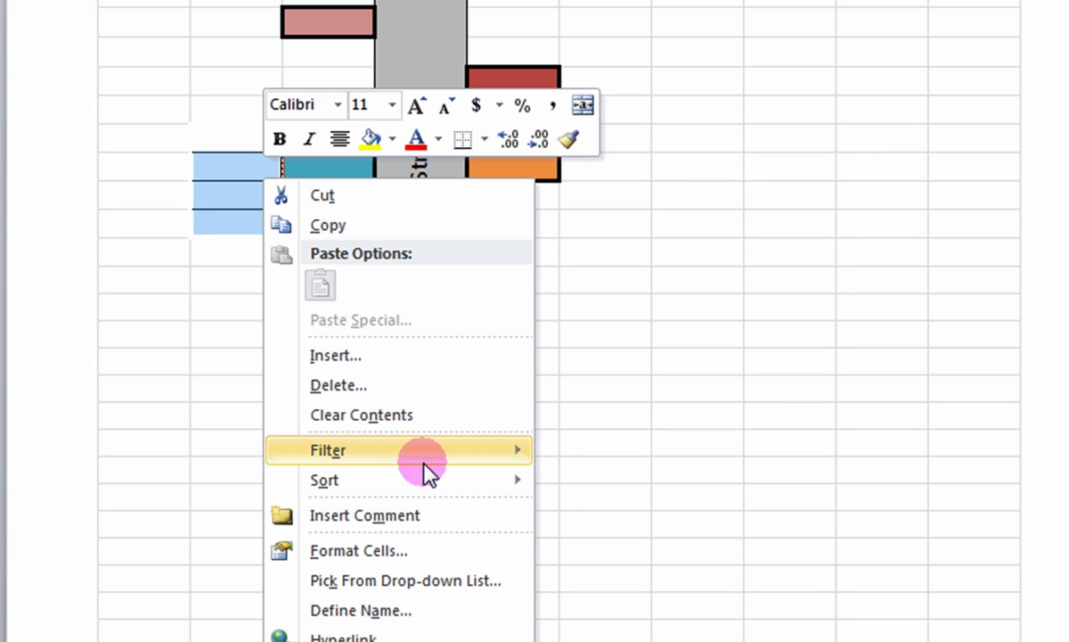
left_click(426, 552)
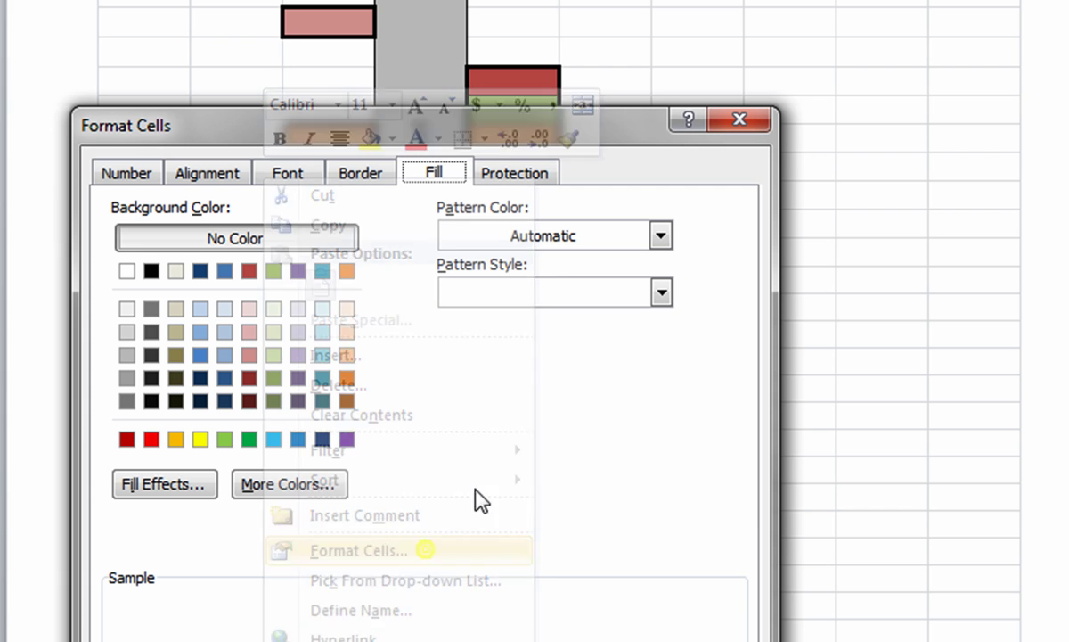
left_click(247, 308)
key("Return")
left_click(624, 415)
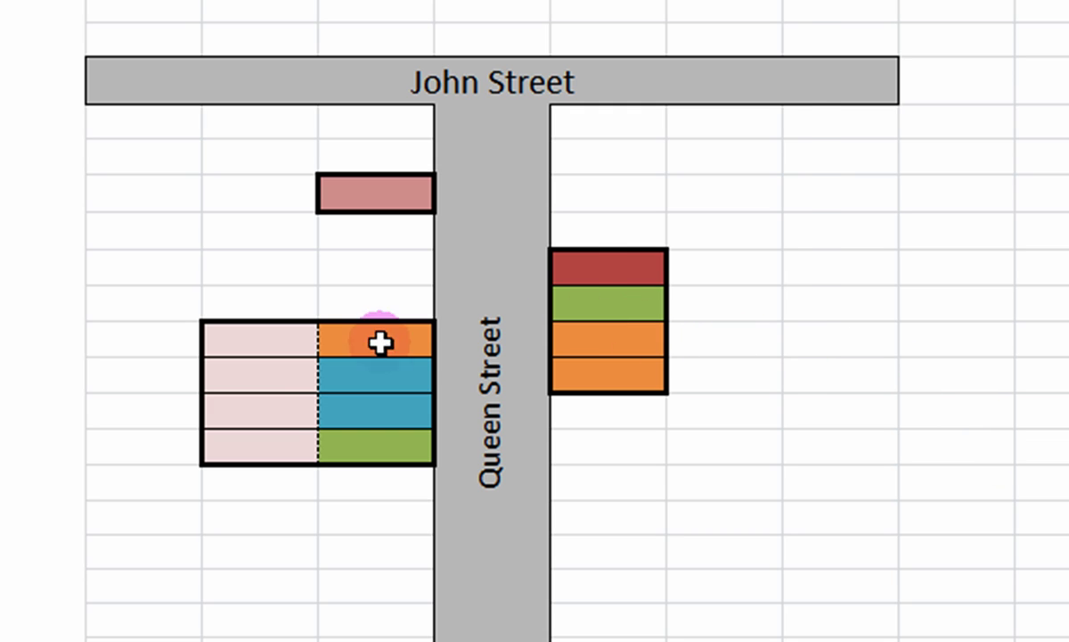
Step: Enter the storey count 2 into each of the four pink cells
left_click_drag(268, 344, 267, 344)
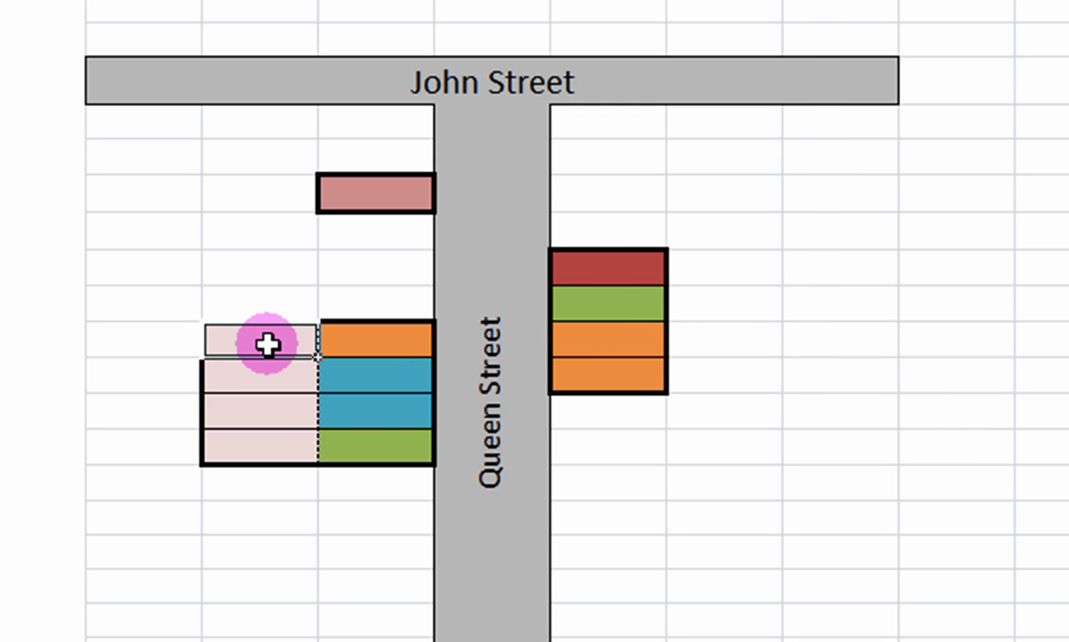
type("2")
left_click(255, 387)
type("2")
left_click(268, 411)
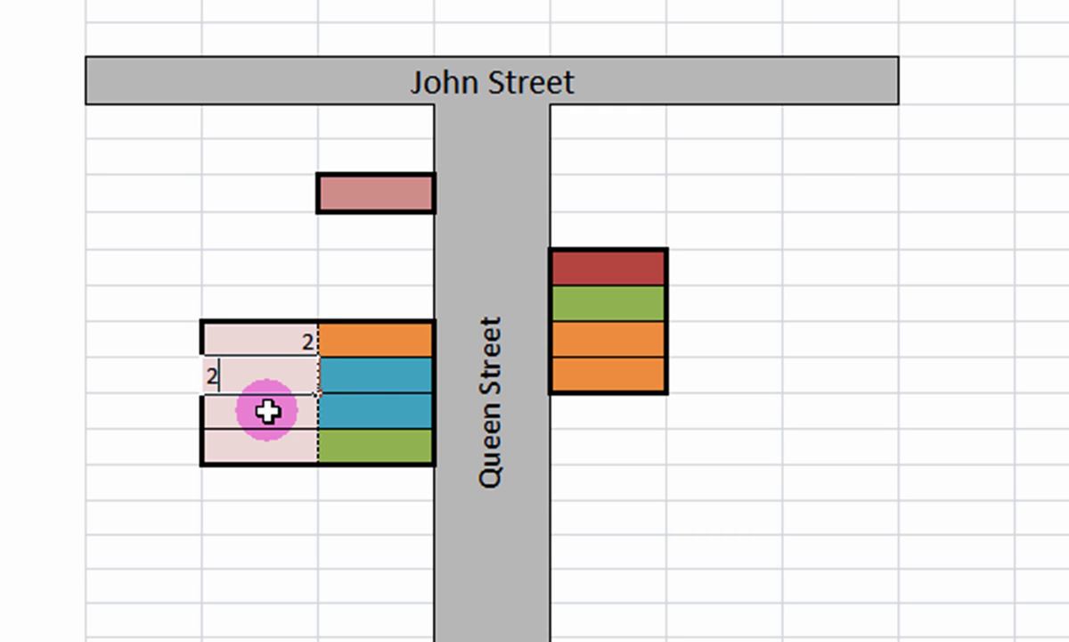
type("2")
left_click(284, 447)
type("2")
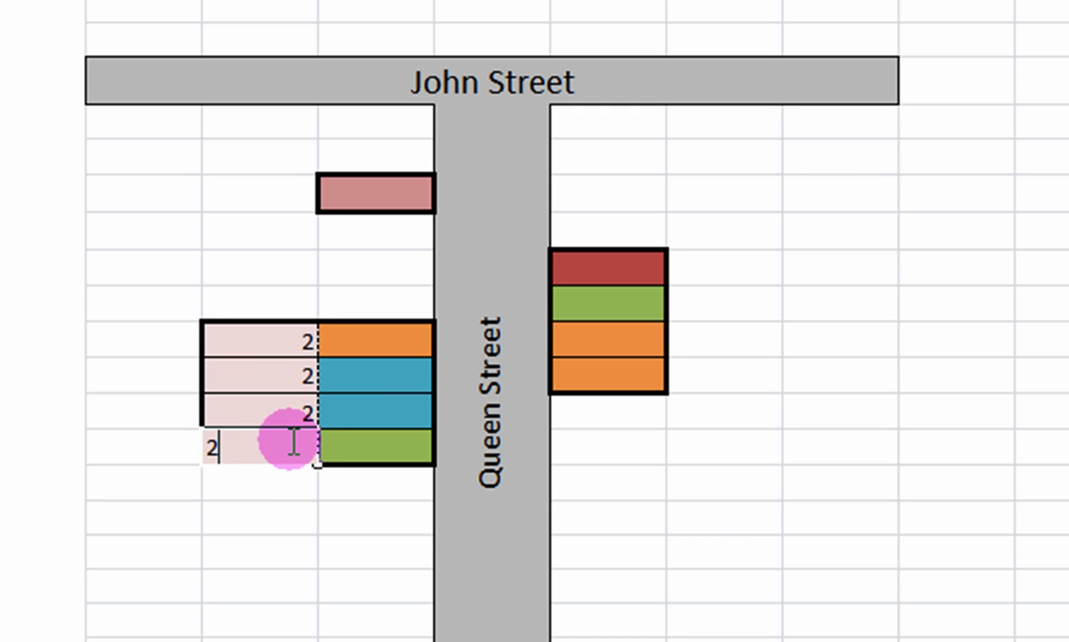
left_click(294, 513)
Step: Centre the 2s in the pink cells and apply a Thick Box Border
left_click_drag(286, 353, 286, 445)
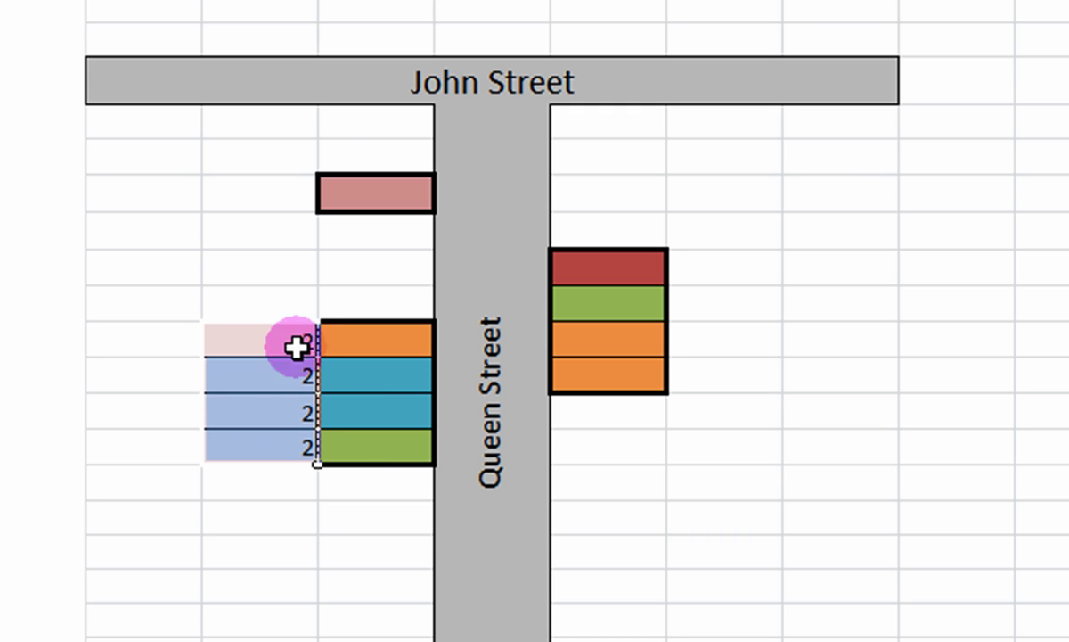
left_click(728, 11)
left_click(931, 580)
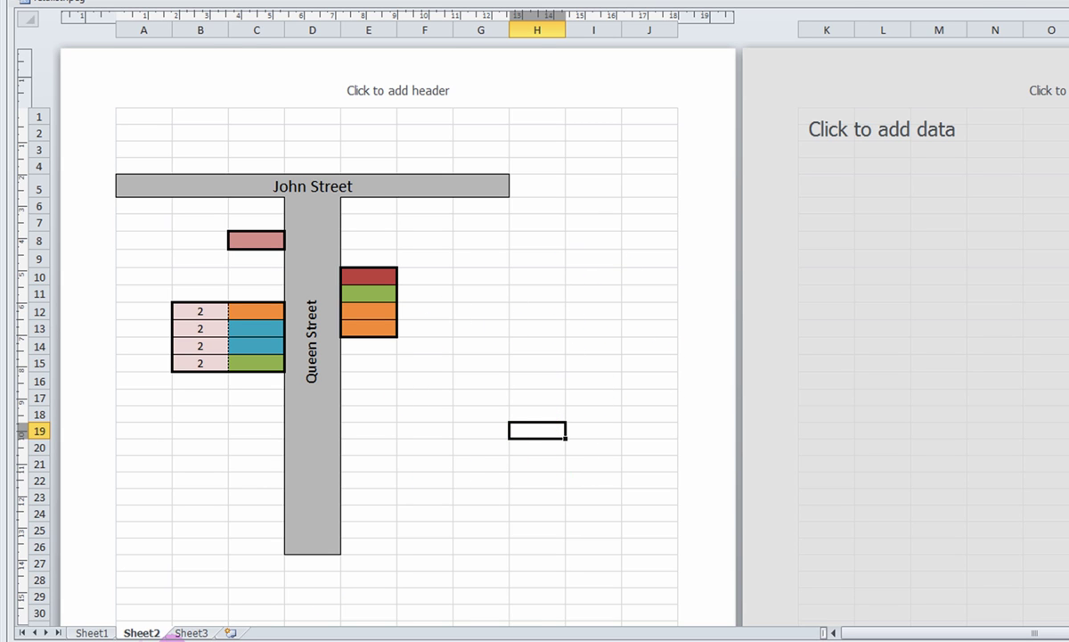
Step: Copy the Legend range from Sheet1 and paste it at cell G10 on Sheet2
left_click(92, 632)
left_click_drag(764, 197, 880, 375)
right_click(811, 279)
left_click(857, 308)
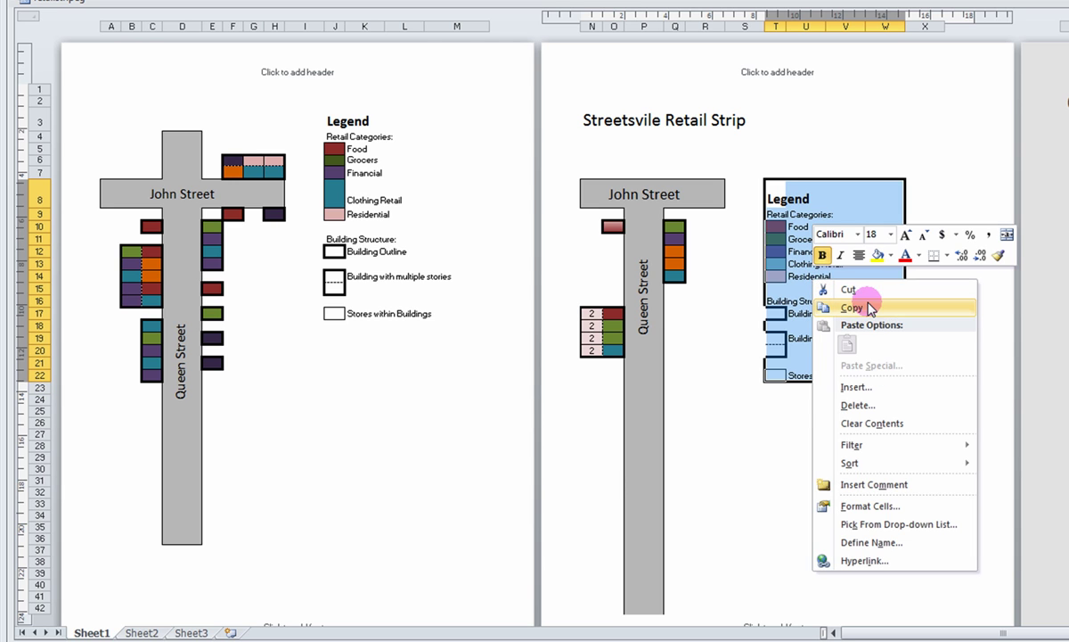
left_click(144, 634)
right_click(468, 276)
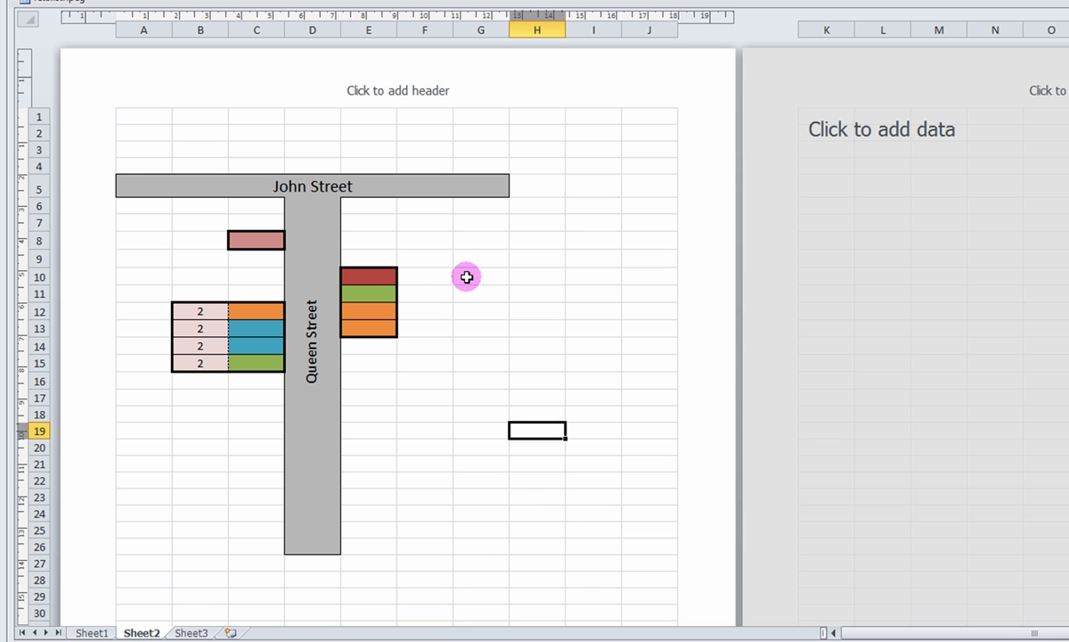
left_click(503, 340)
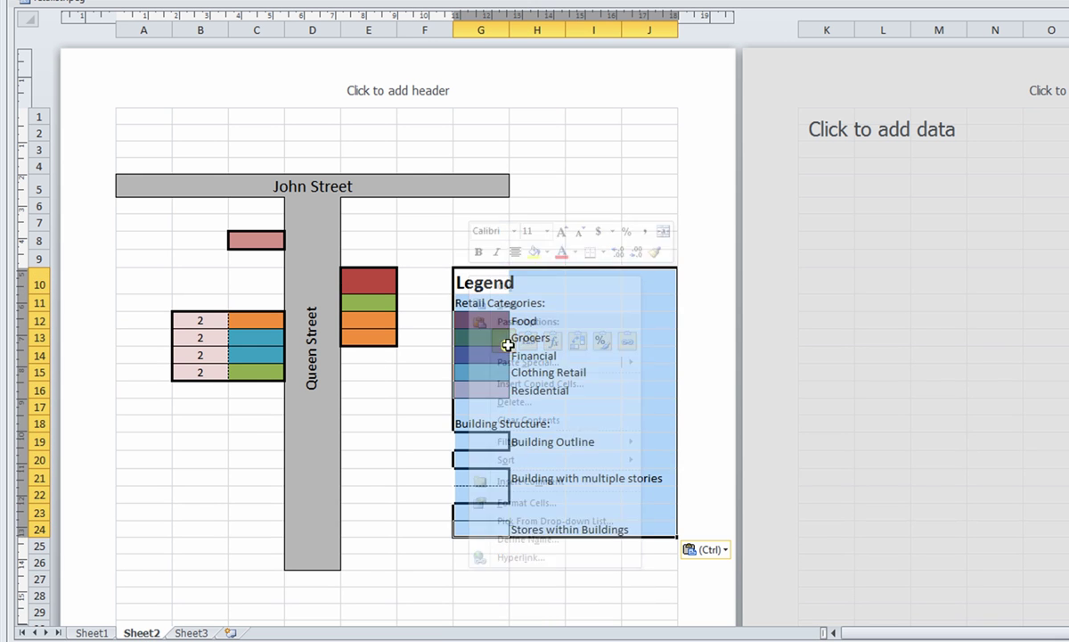
left_click(617, 256)
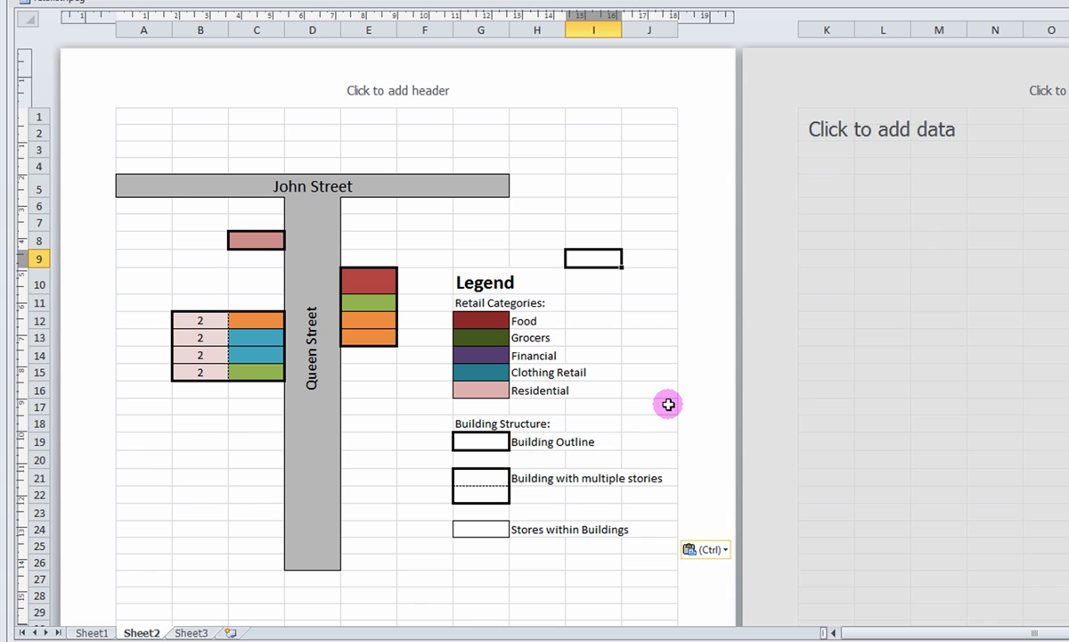
Step: Enter the title 'Streetsville Retail Strip' in cell A2
left_click(170, 132)
type("St")
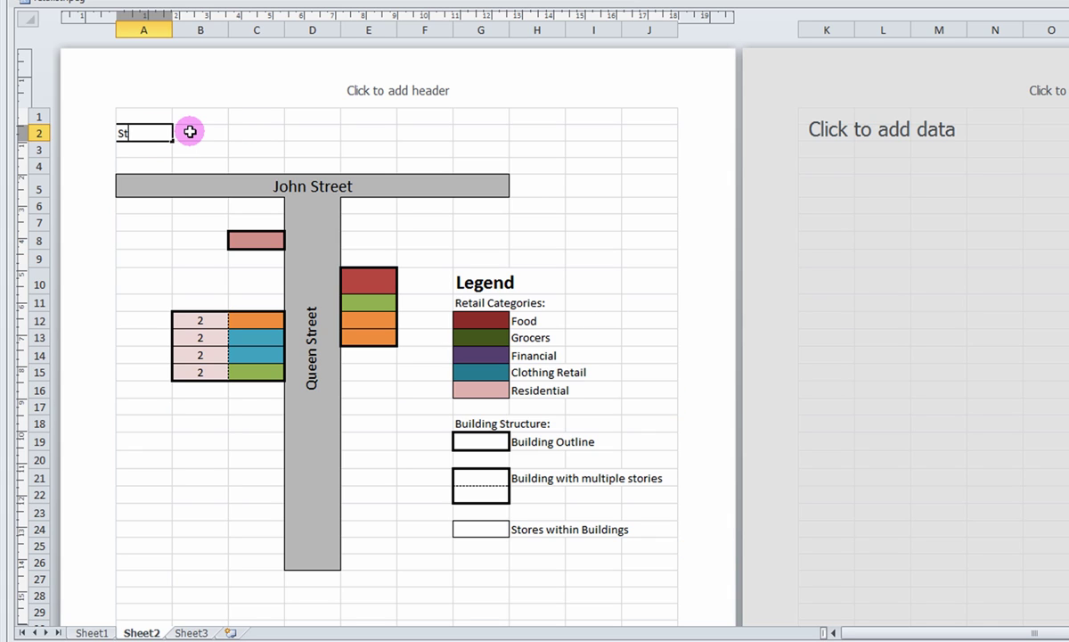
type("reetsville Retail Strip")
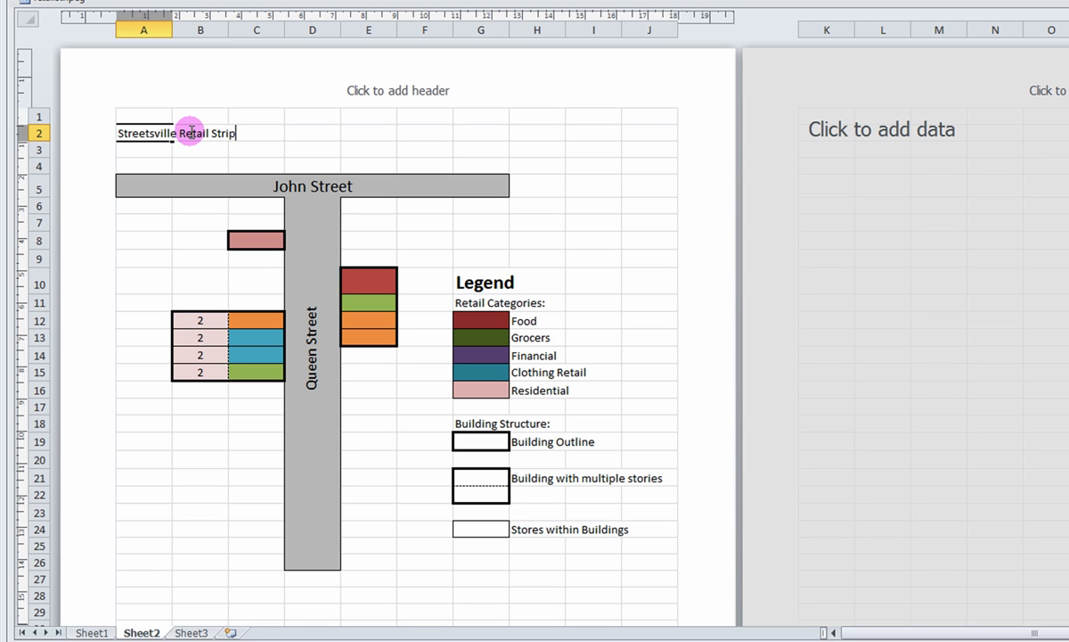
left_click(307, 147)
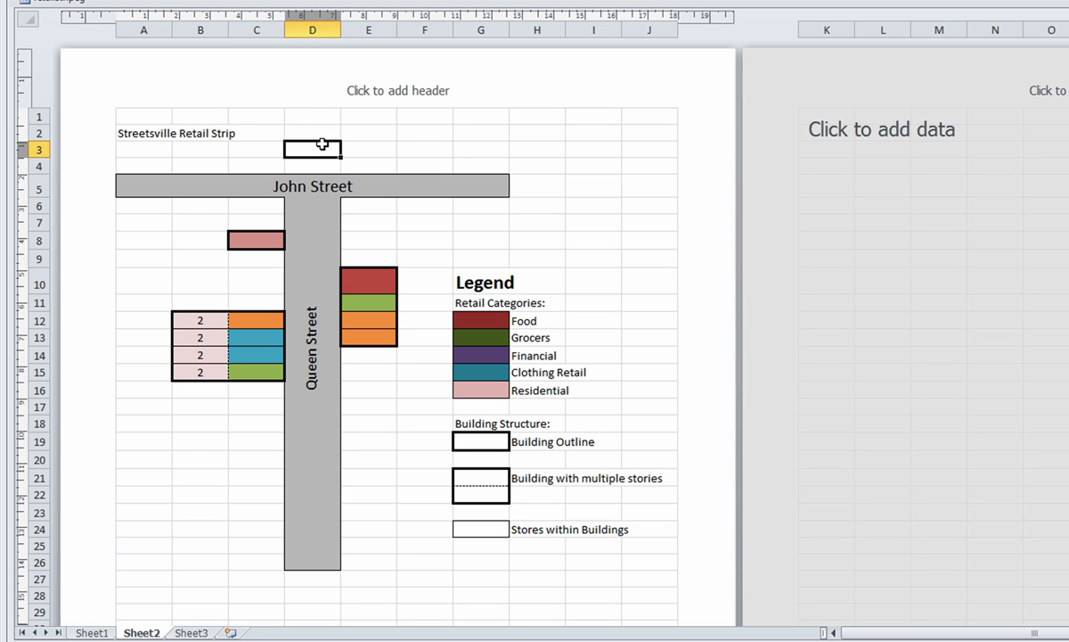
left_click(134, 136)
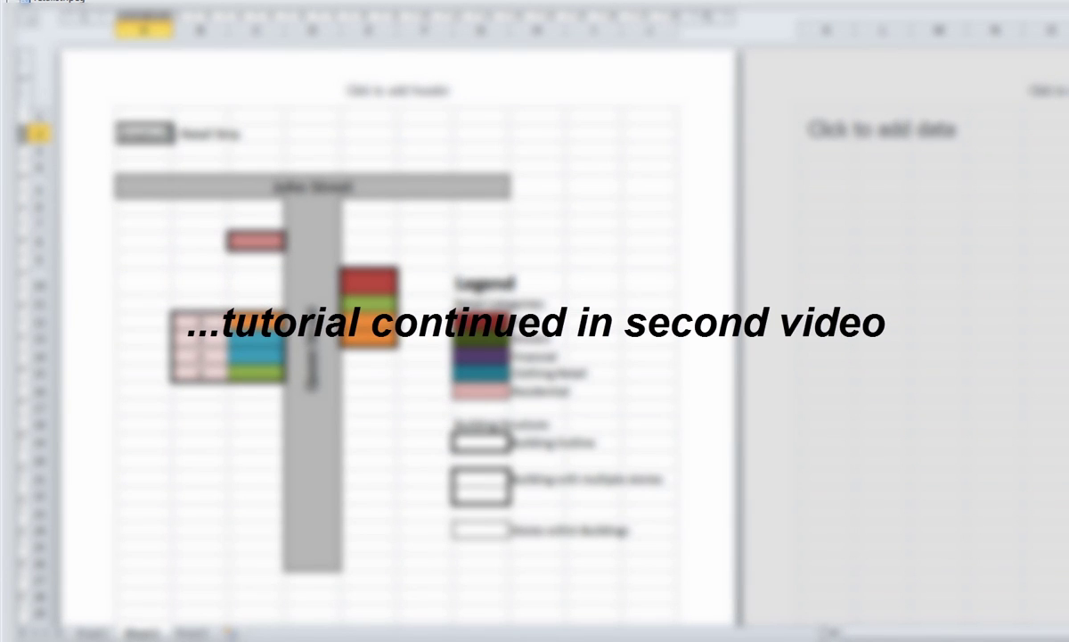